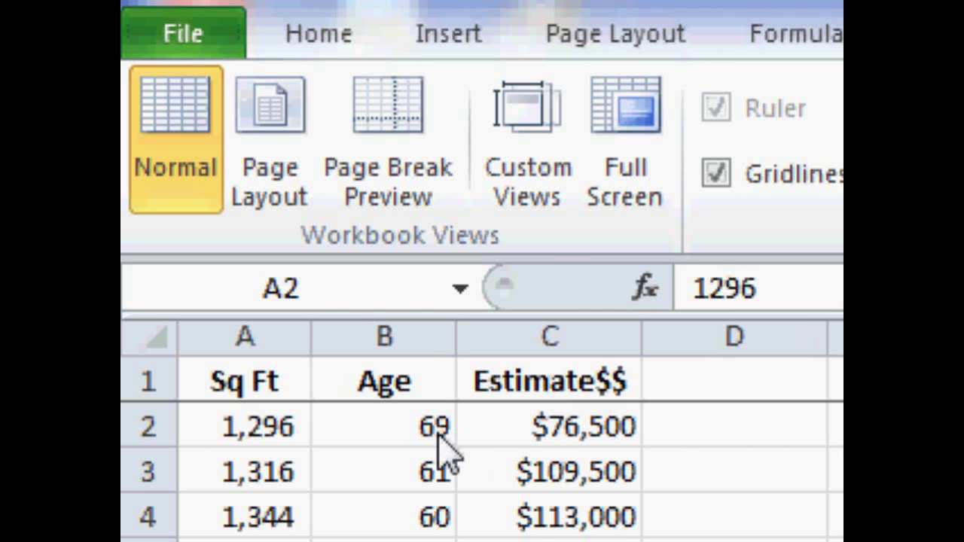
- Freeze panes at row 2 so the header row stays put, then scroll the 33 houses to verify
{"action": "key", "text": "shift+Right"}
{"action": "key", "text": "shift+Right"}
{"action": "left_click_drag", "start_coordinate": [258, 425], "coordinate": [519, 427]}
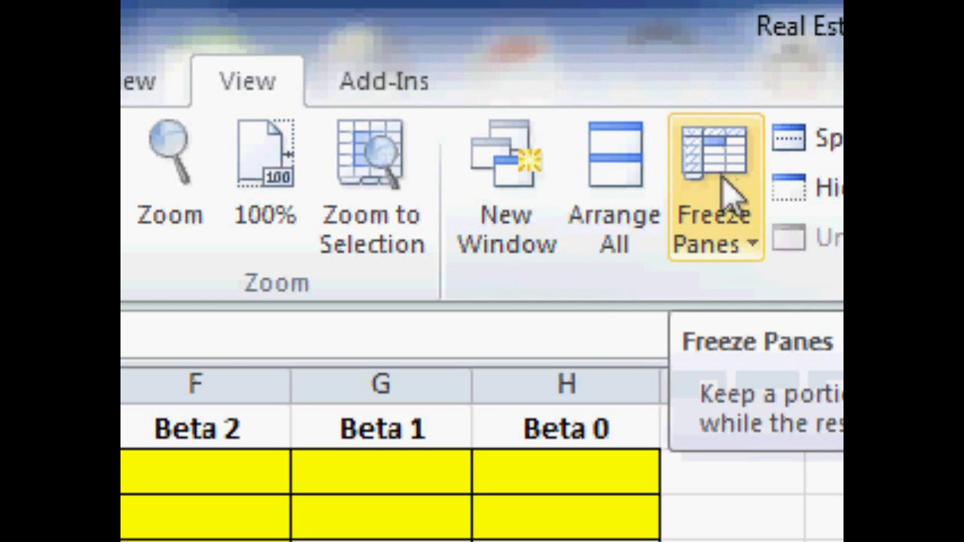
{"action": "left_click", "coordinate": [751, 242]}
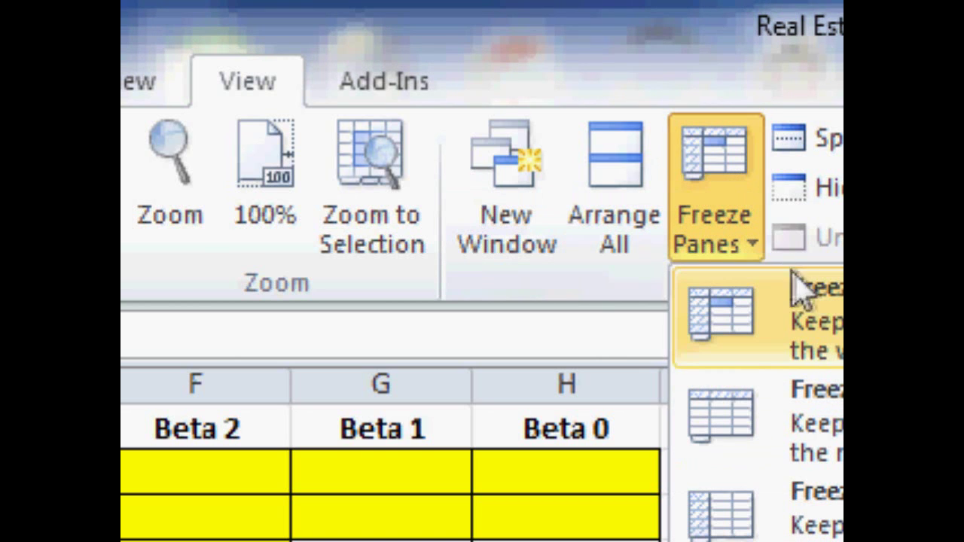
{"action": "left_click", "coordinate": [825, 309]}
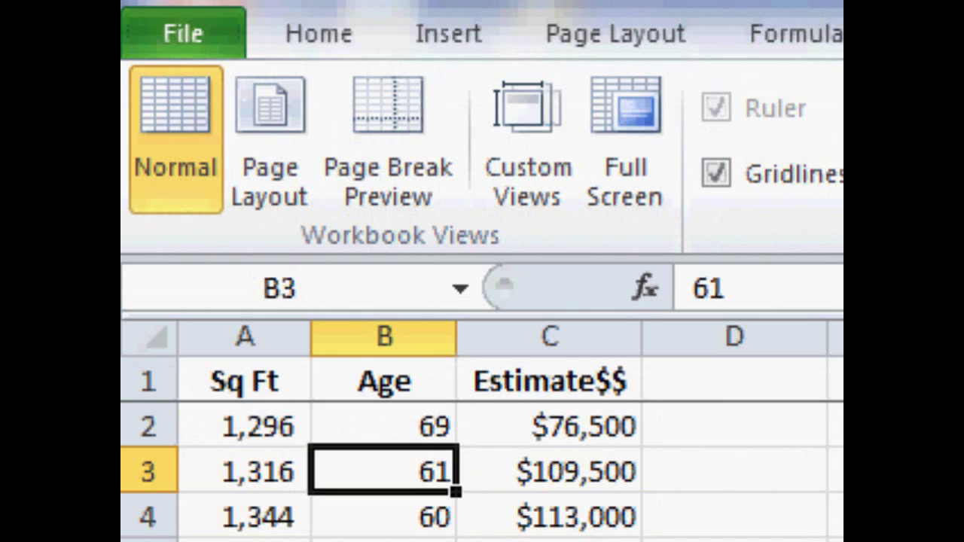
{"action": "scroll", "coordinate": [482, 467], "scroll_direction": "down", "scroll_amount": 2}
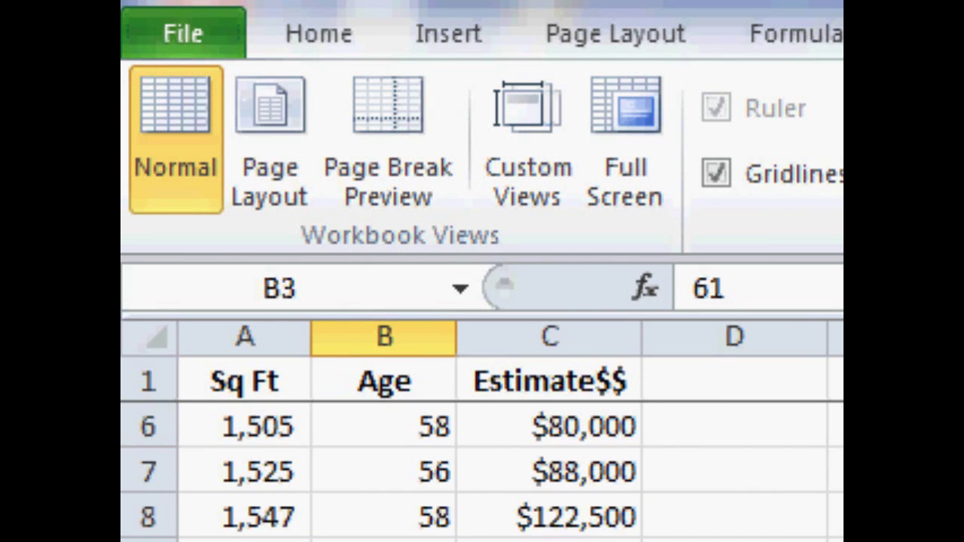
{"action": "scroll", "coordinate": [482, 473], "scroll_direction": "down", "scroll_amount": 2}
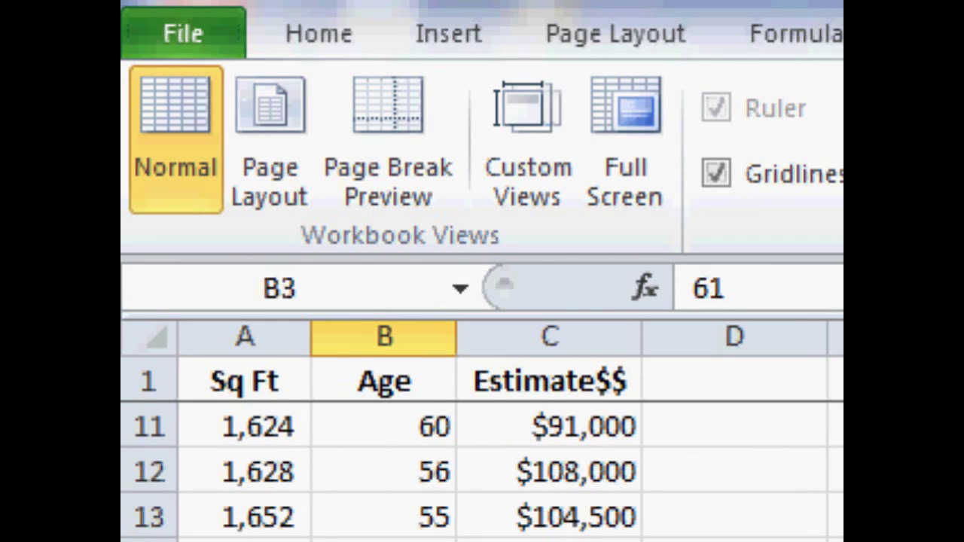
{"action": "scroll", "coordinate": [482, 471], "scroll_direction": "down", "scroll_amount": 2}
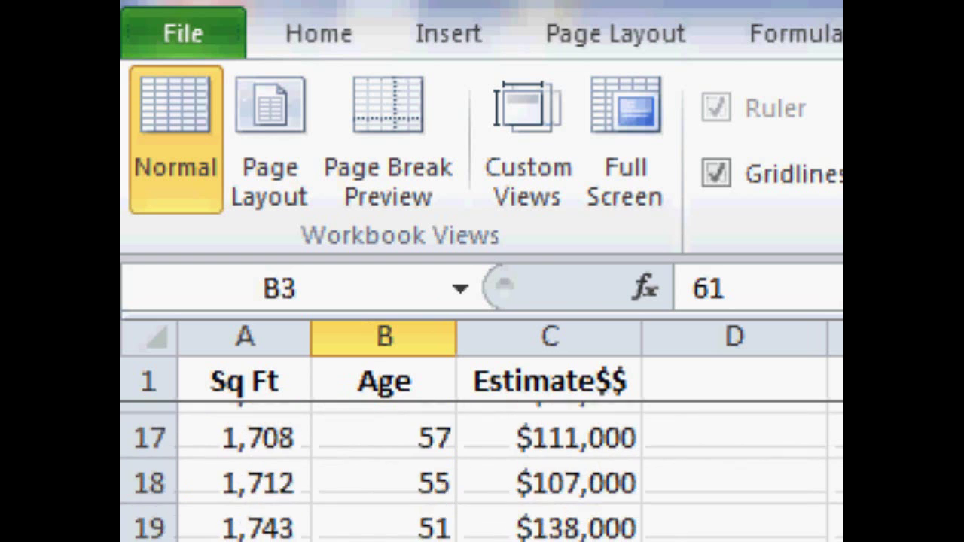
{"action": "scroll", "coordinate": [482, 472], "scroll_direction": "down", "scroll_amount": 2}
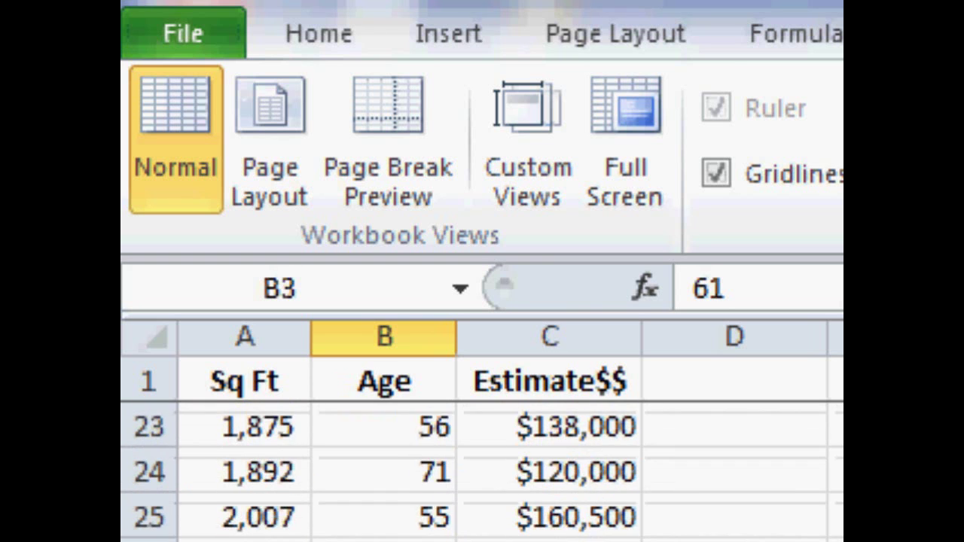
{"action": "scroll", "coordinate": [482, 472], "scroll_direction": "down", "scroll_amount": 2}
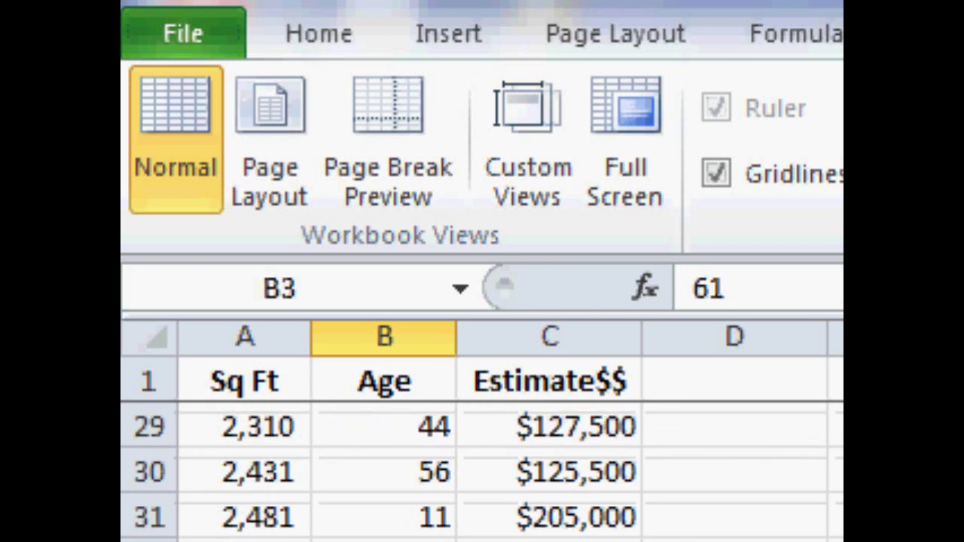
{"action": "scroll", "coordinate": [482, 471], "scroll_direction": "down", "scroll_amount": 1}
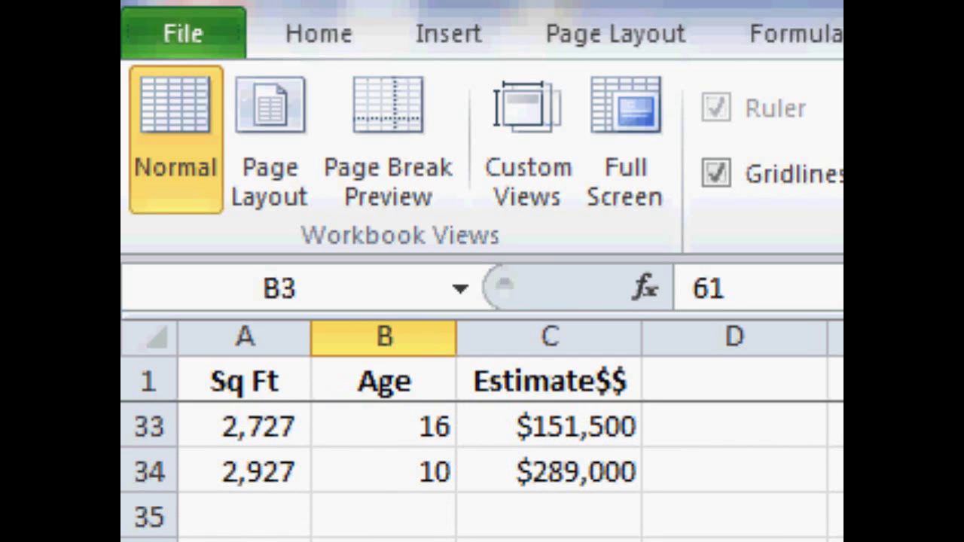
{"action": "scroll", "coordinate": [482, 472], "scroll_direction": "up", "scroll_amount": 9}
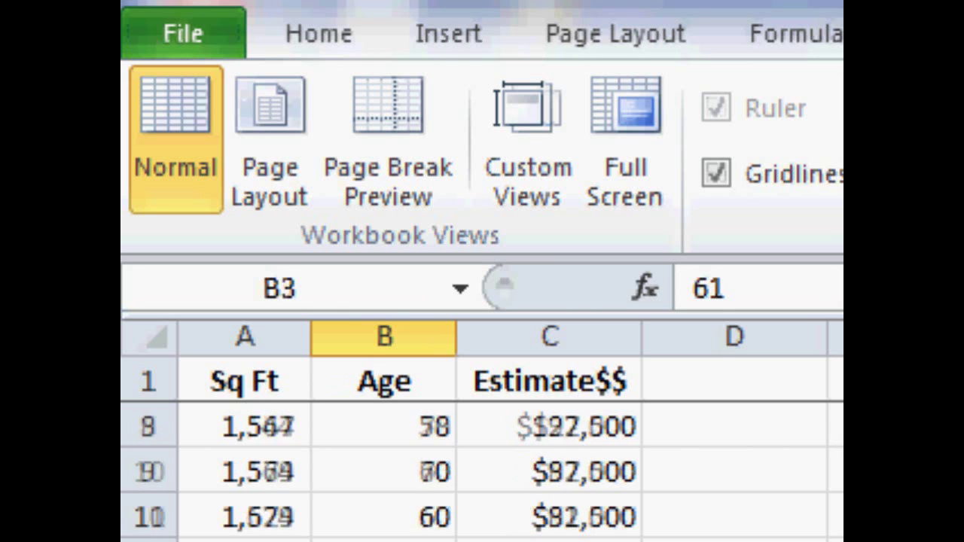
{"action": "scroll", "coordinate": [482, 472], "scroll_direction": "up", "scroll_amount": 1}
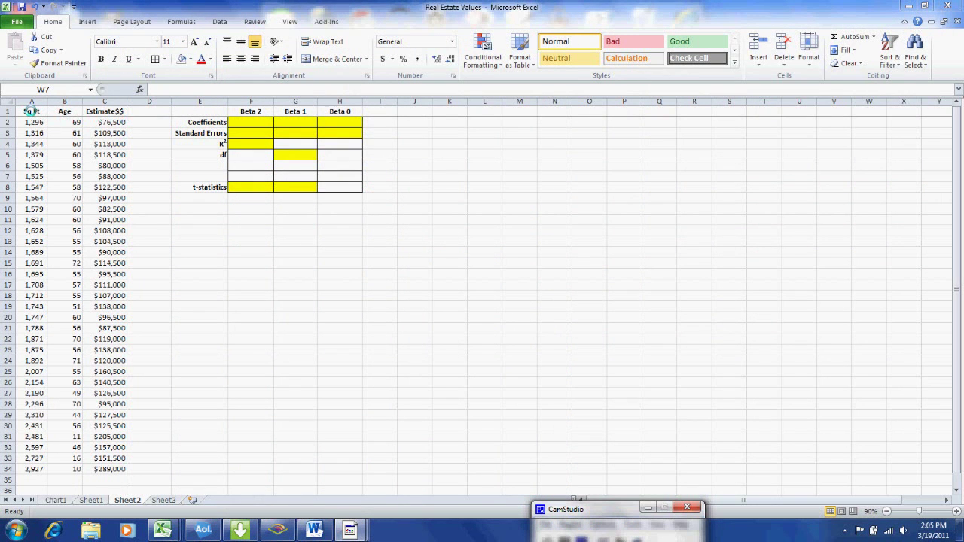
- Chart Estimate$$ against Sq Ft as a markers-only scatter, enlarged below the Coefficients table
{"action": "left_click_drag", "start_coordinate": [30, 112], "coordinate": [38, 467]}
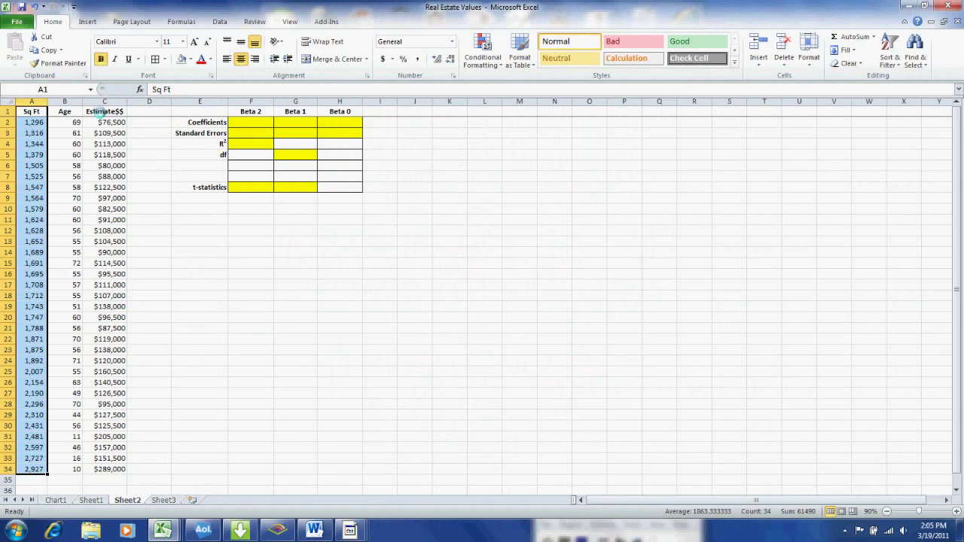
{"action": "left_click_drag", "start_coordinate": [100, 113], "coordinate": [109, 468]}
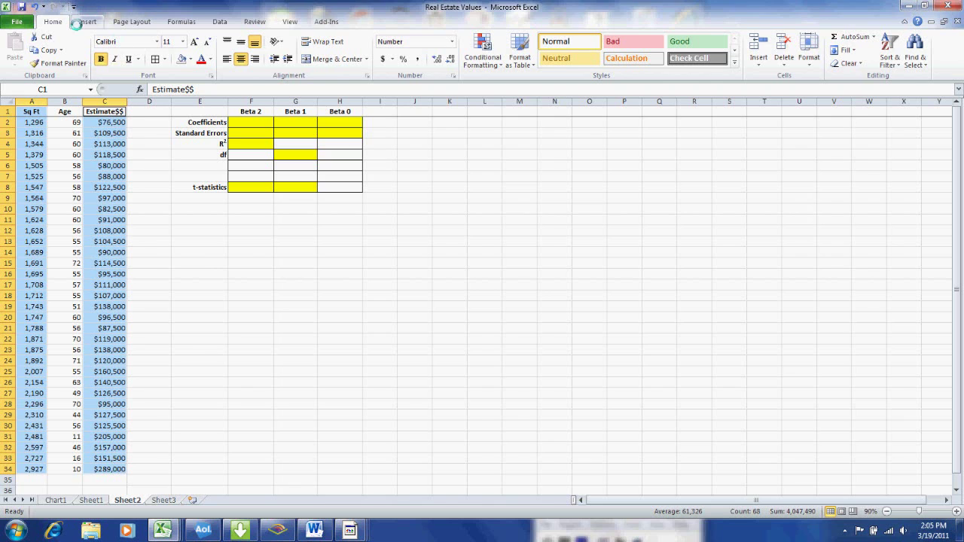
{"action": "left_click", "coordinate": [87, 22]}
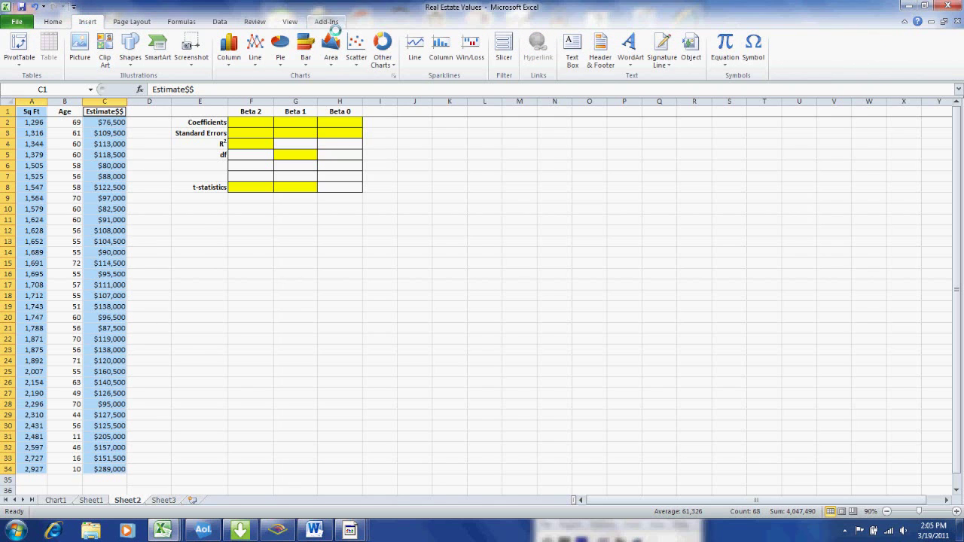
{"action": "left_click", "coordinate": [357, 49]}
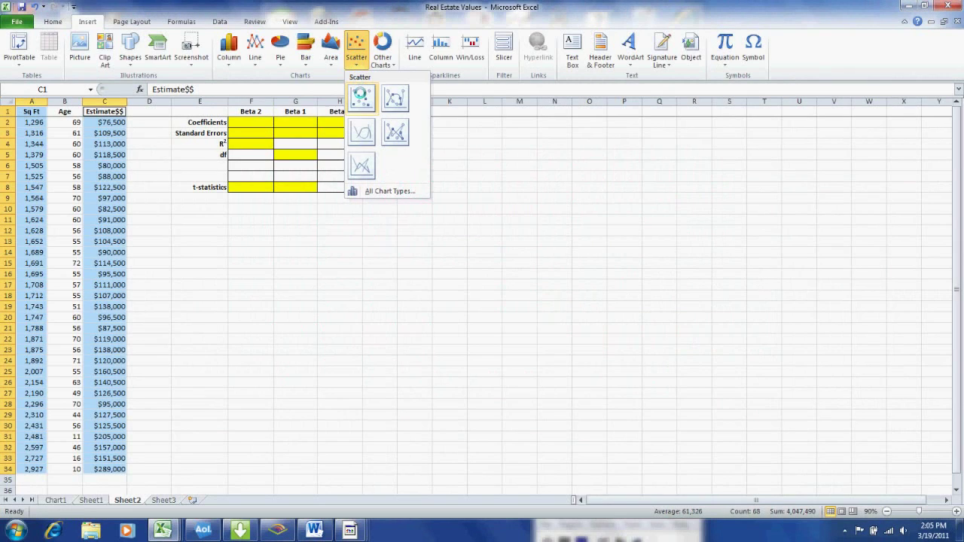
{"action": "left_click", "coordinate": [360, 95]}
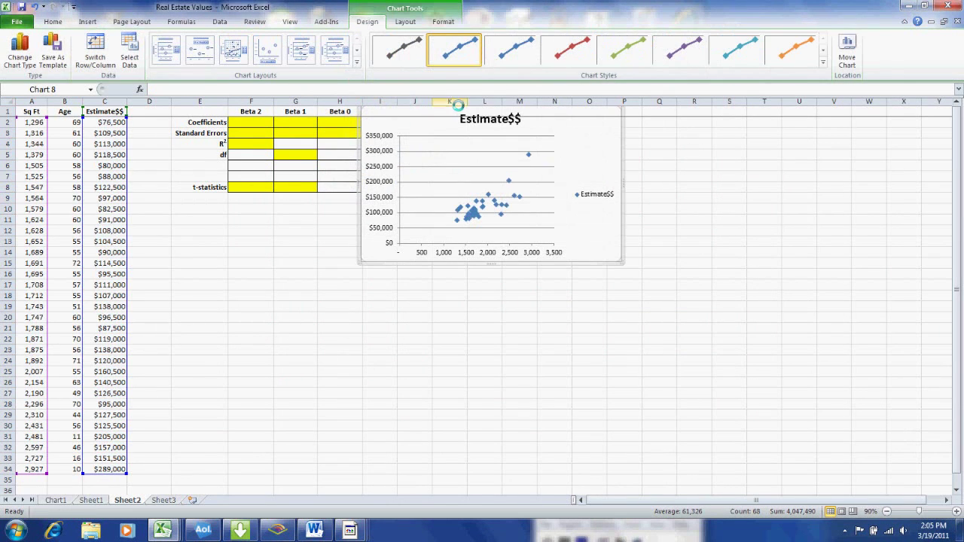
{"action": "left_click_drag", "start_coordinate": [619, 134], "coordinate": [411, 233]}
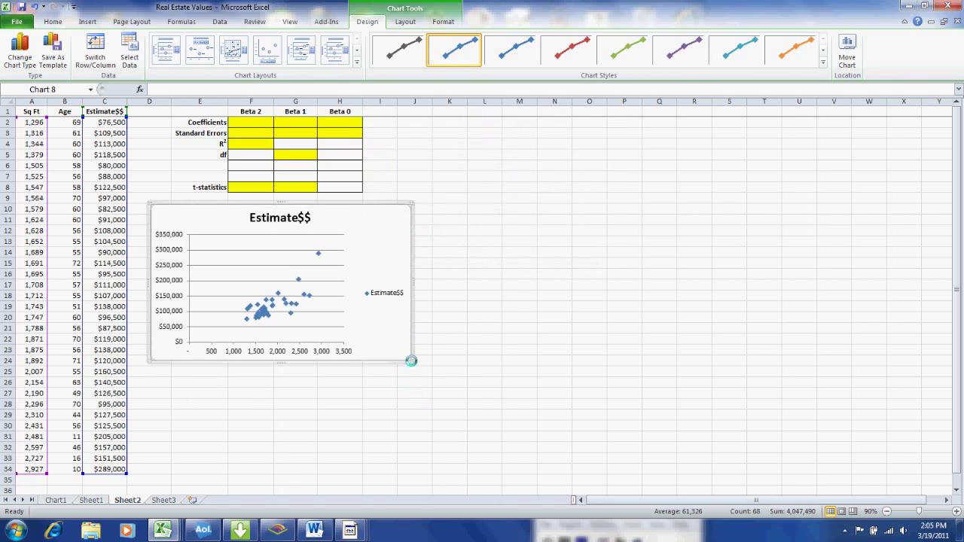
{"action": "left_click_drag", "start_coordinate": [410, 360], "coordinate": [555, 475]}
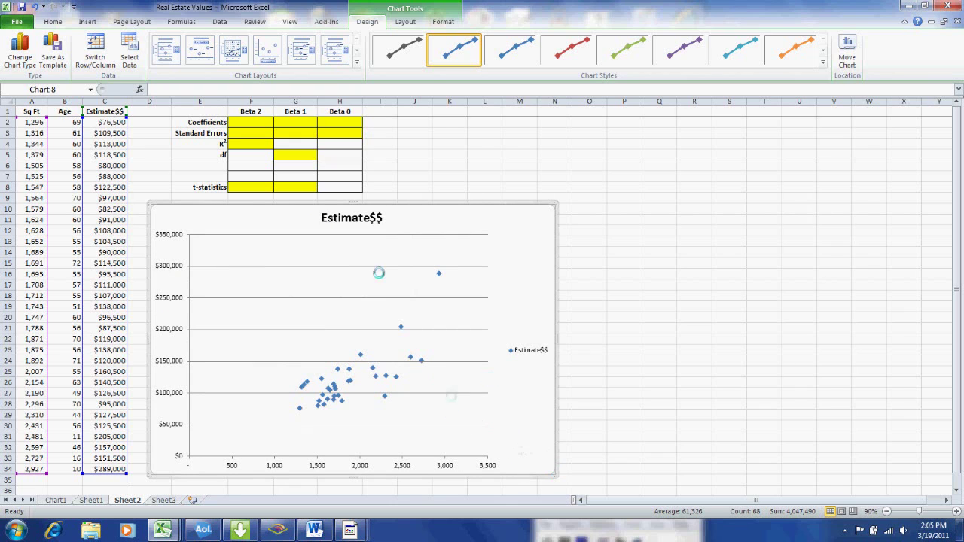
- Add a 'Sq. Ft.' text box in the scatter chart's lower-right corner
{"action": "left_click", "coordinate": [87, 21]}
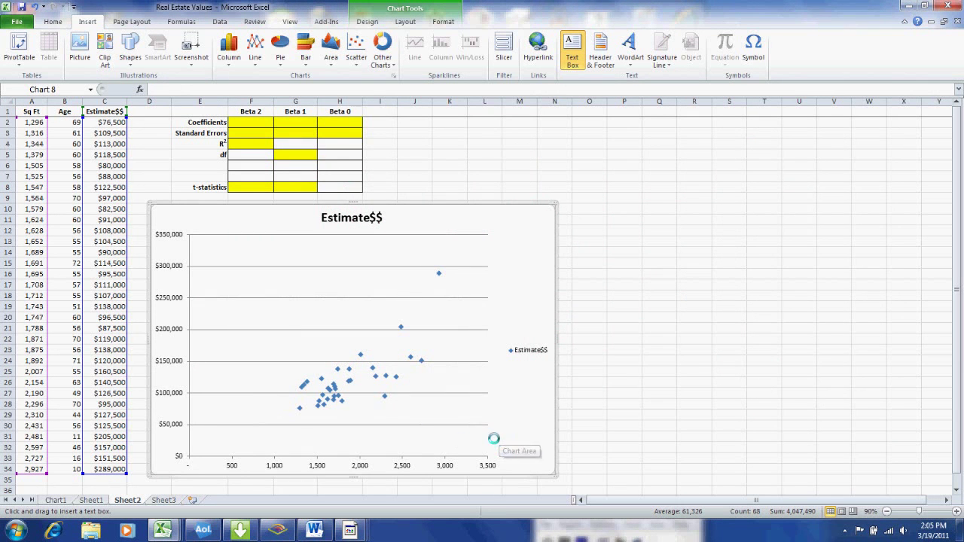
{"action": "left_click_drag", "start_coordinate": [495, 439], "coordinate": [548, 464]}
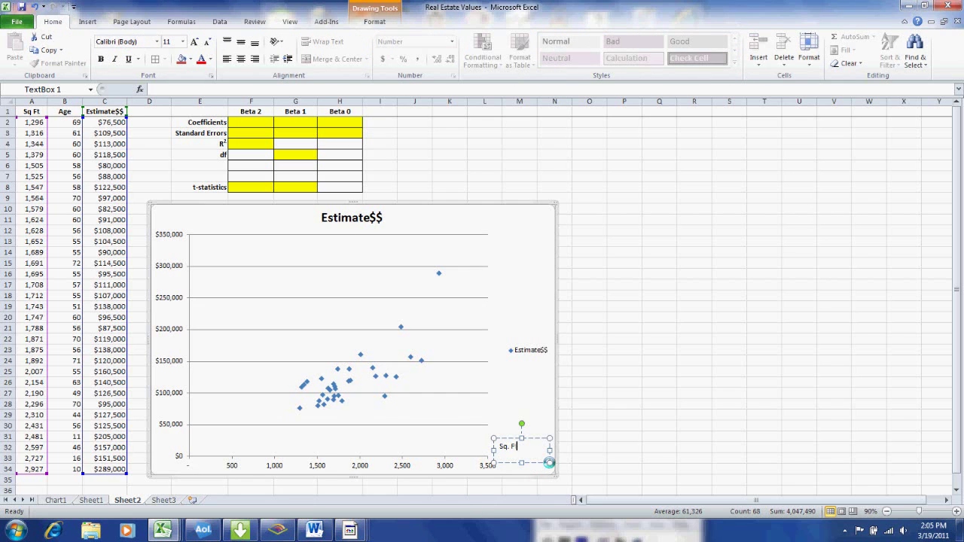
{"action": "type", "text": "Sq. Ft."}
{"action": "left_click", "coordinate": [182, 41]}
- Make the Sq. Ft. label 18 pt and add a linear trendline showing its equation
{"action": "left_click", "coordinate": [168, 136]}
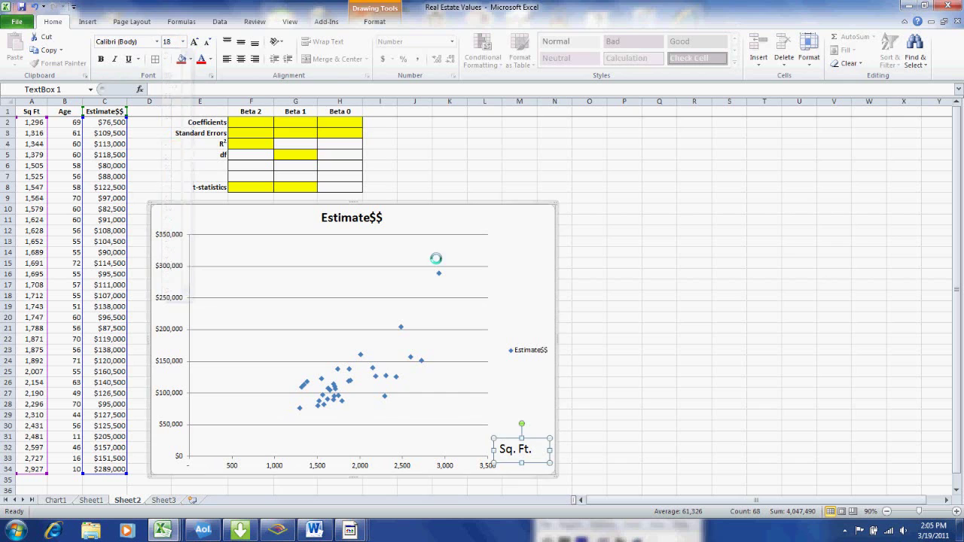
{"action": "left_click", "coordinate": [586, 307]}
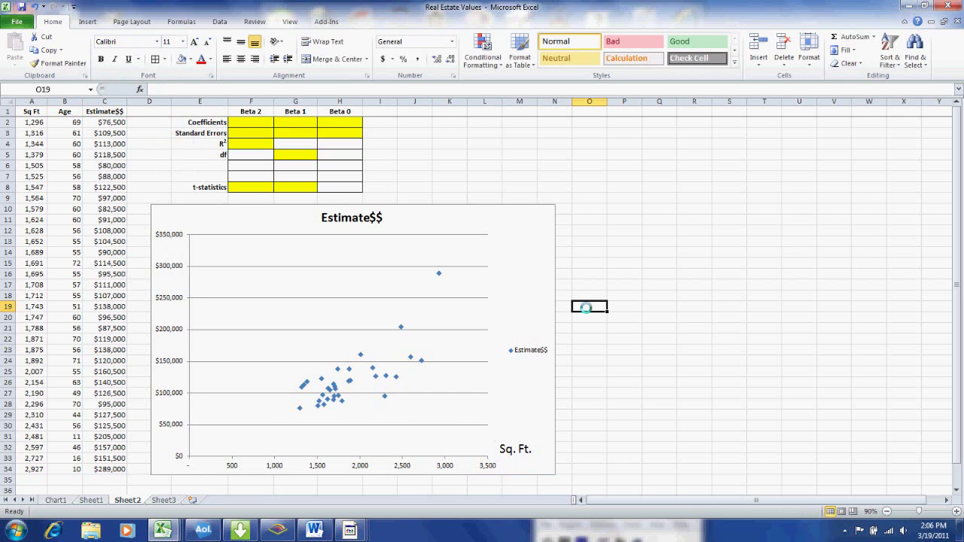
{"action": "left_click", "coordinate": [359, 355]}
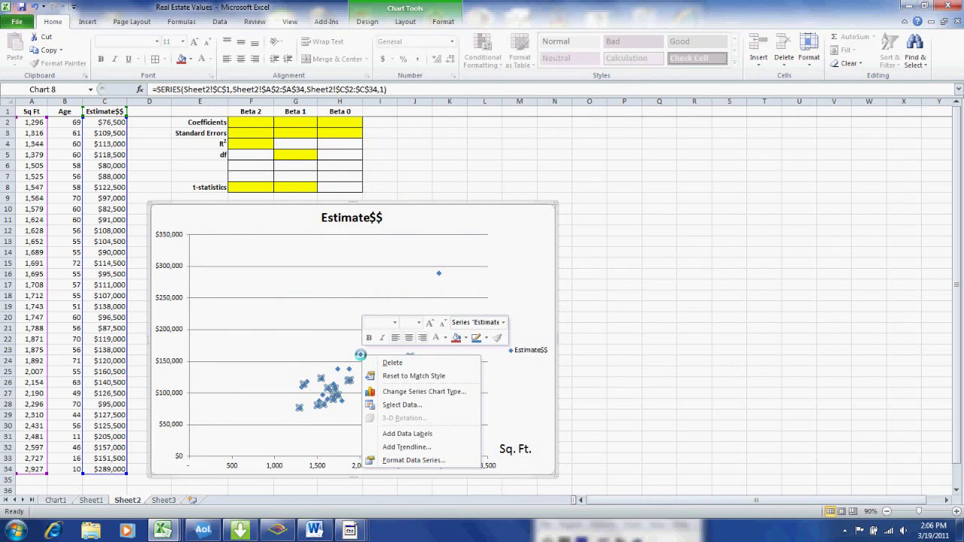
{"action": "left_click", "coordinate": [399, 446]}
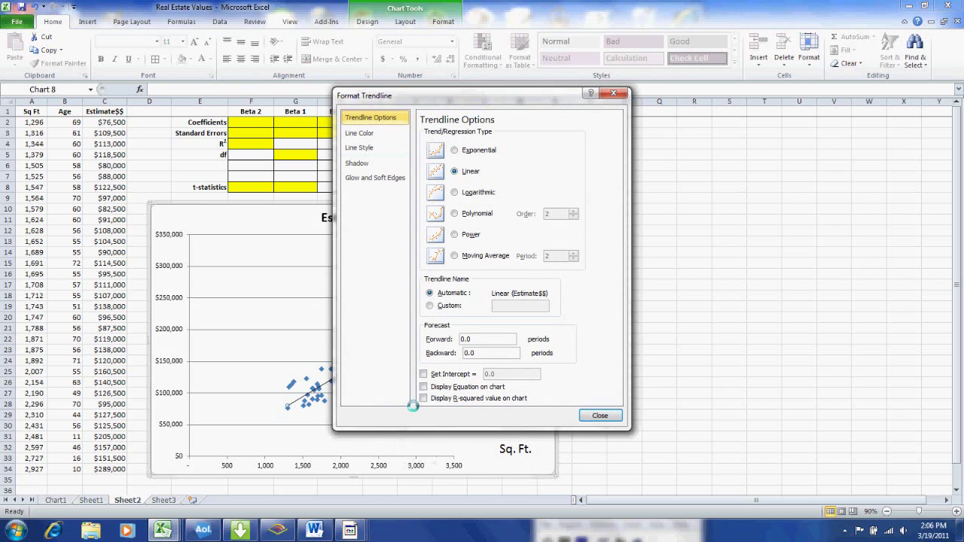
{"action": "left_click", "coordinate": [423, 386]}
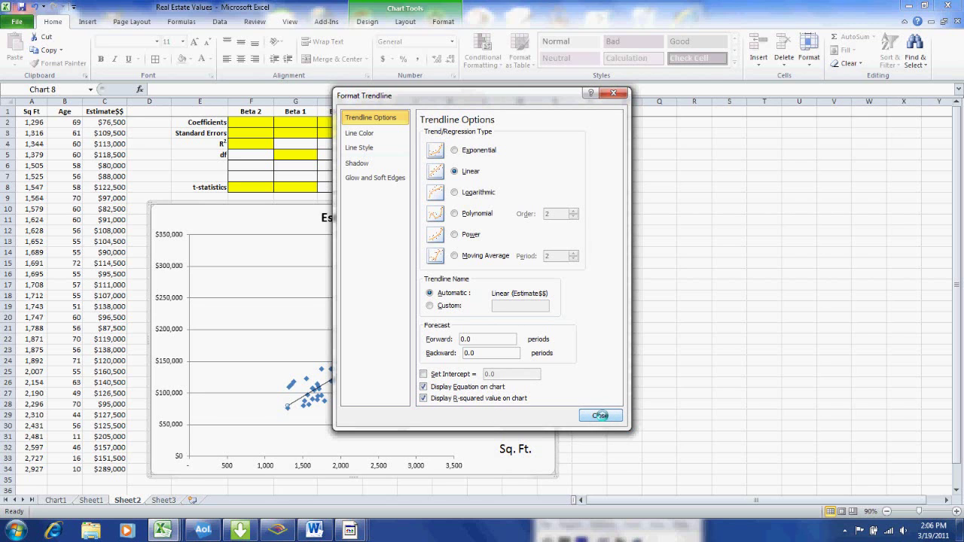
{"action": "left_click", "coordinate": [600, 416]}
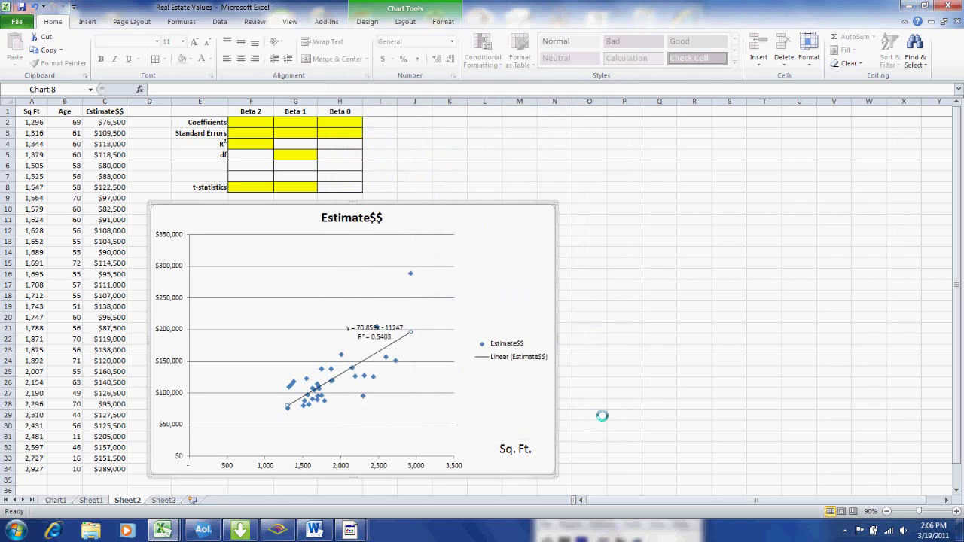
- Move the trendline equation to the upper right at 18 pt and shift the Sq. Ft. caption left
{"action": "left_click", "coordinate": [387, 327]}
{"action": "left_click_drag", "start_coordinate": [387, 327], "coordinate": [508, 243]}
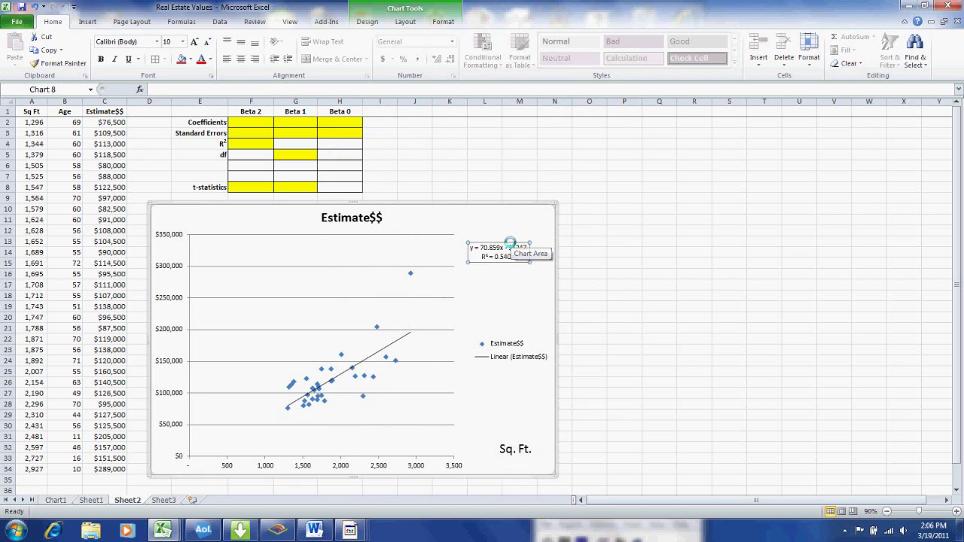
{"action": "left_click", "coordinate": [182, 42]}
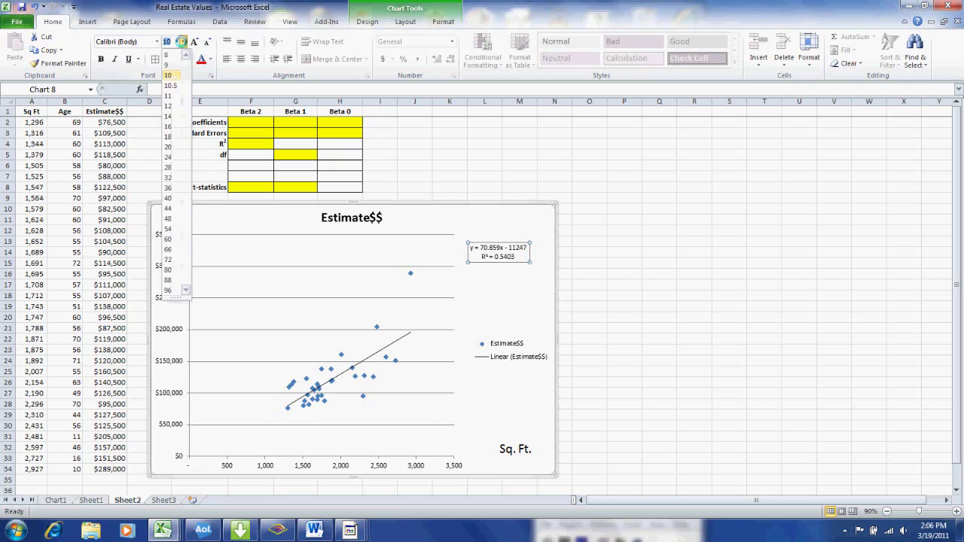
{"action": "left_click", "coordinate": [169, 138]}
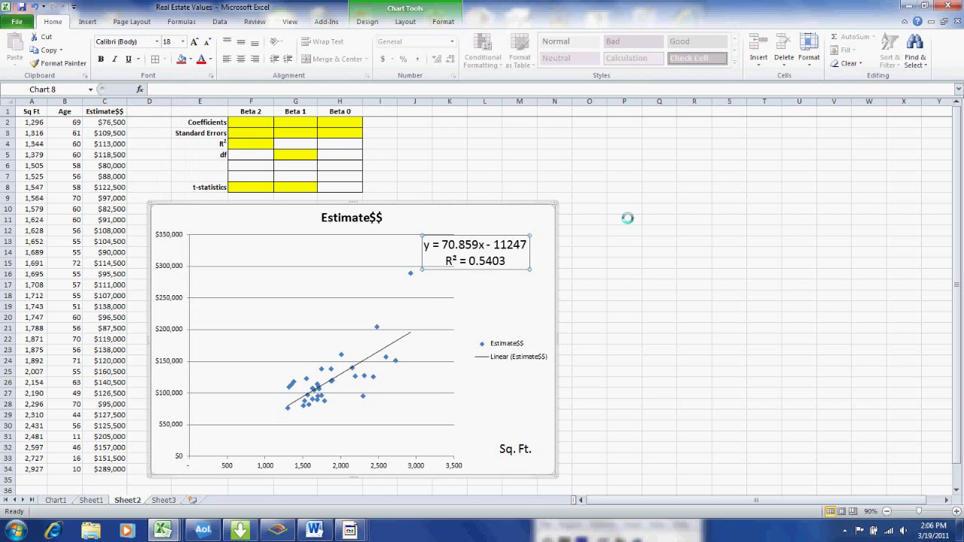
{"action": "left_click", "coordinate": [585, 244]}
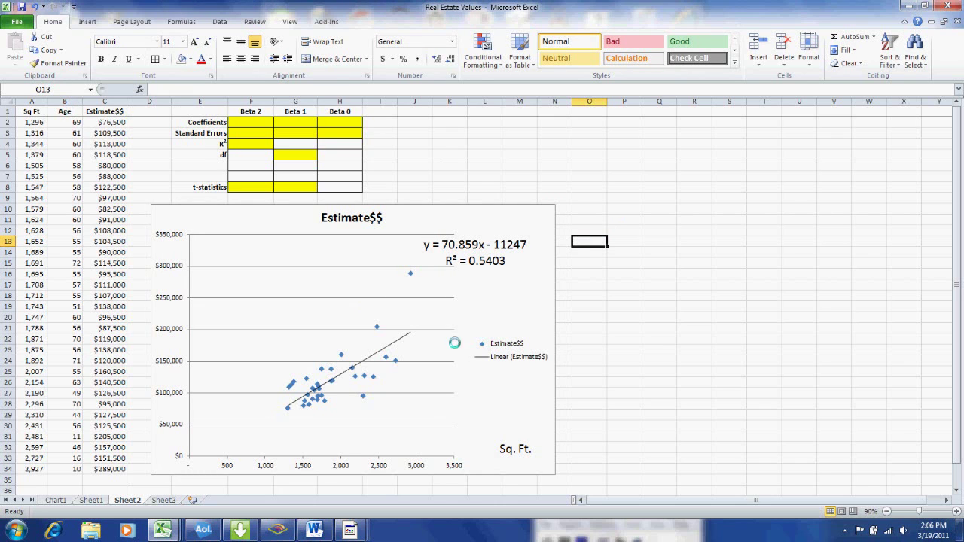
{"action": "left_click", "coordinate": [518, 436]}
{"action": "left_click_drag", "start_coordinate": [518, 435], "coordinate": [487, 444]}
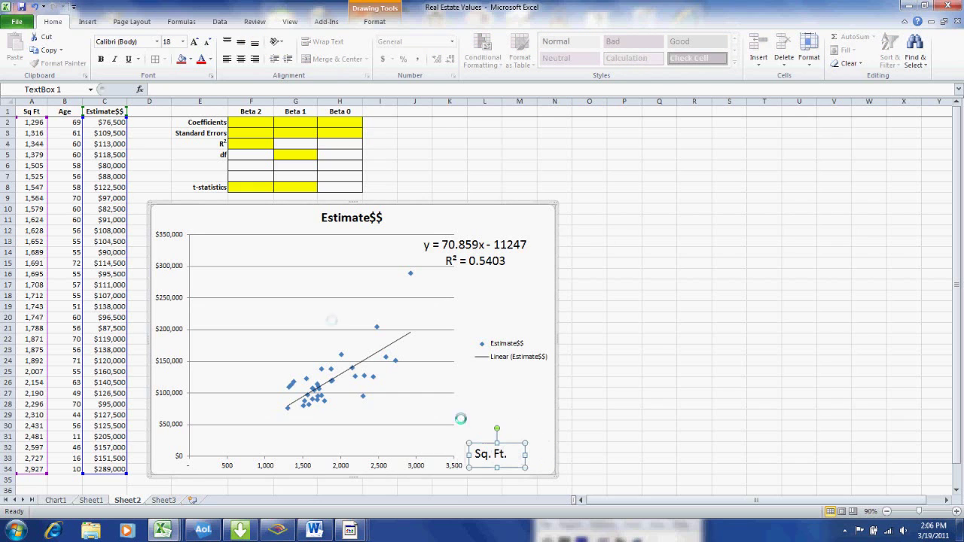
- Insert a markers-only scatter of B1:C34 and size it to match, beside the Sq Ft chart
{"action": "left_click", "coordinate": [158, 152]}
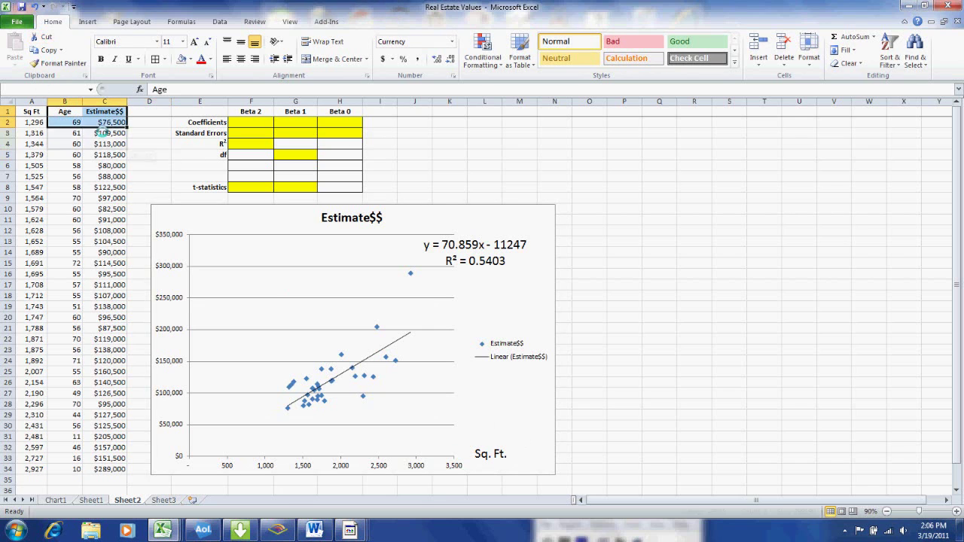
{"action": "left_click_drag", "start_coordinate": [102, 133], "coordinate": [114, 468]}
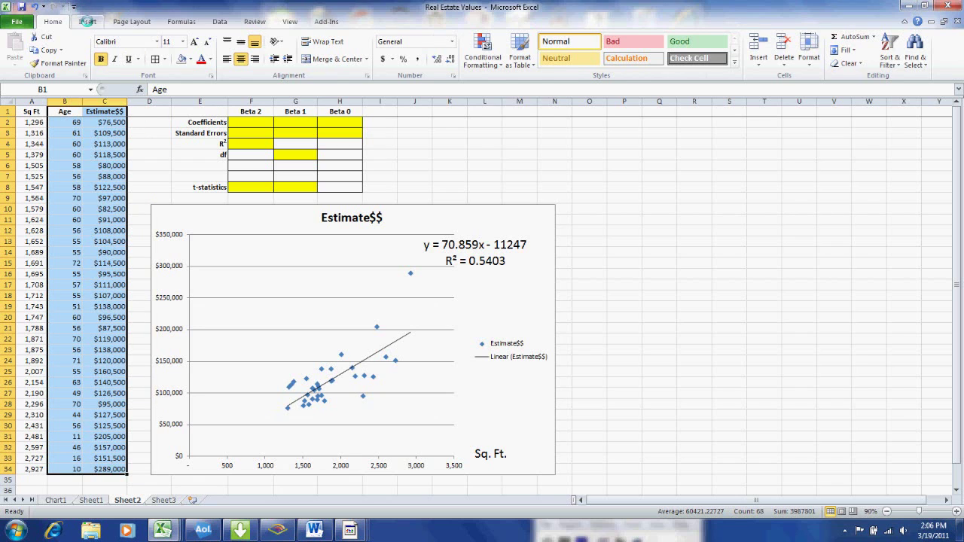
{"action": "left_click", "coordinate": [88, 21]}
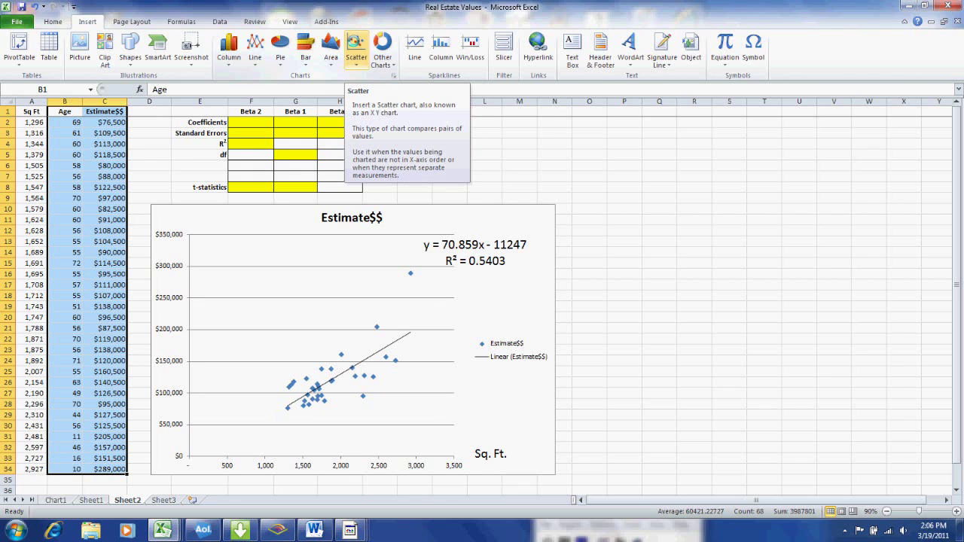
{"action": "left_click", "coordinate": [355, 59]}
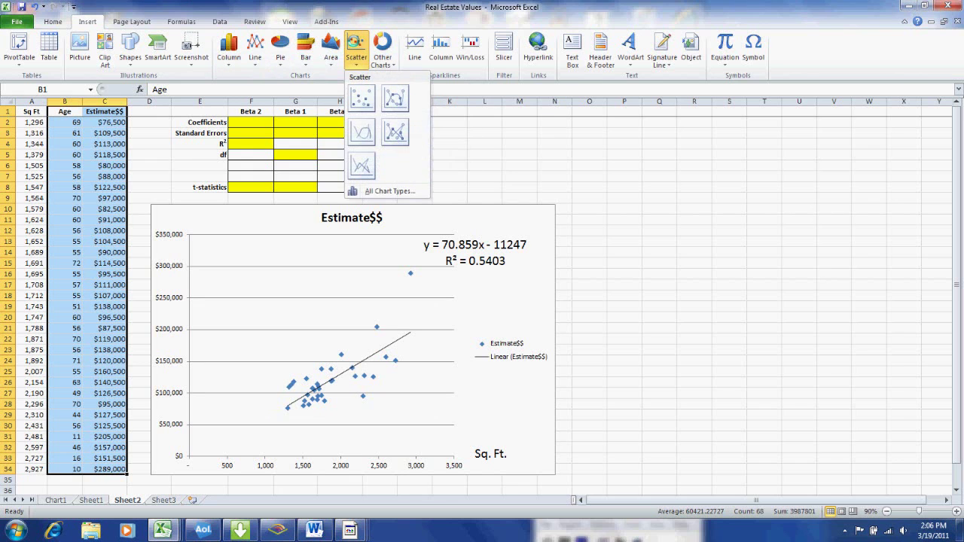
{"action": "left_click", "coordinate": [362, 93]}
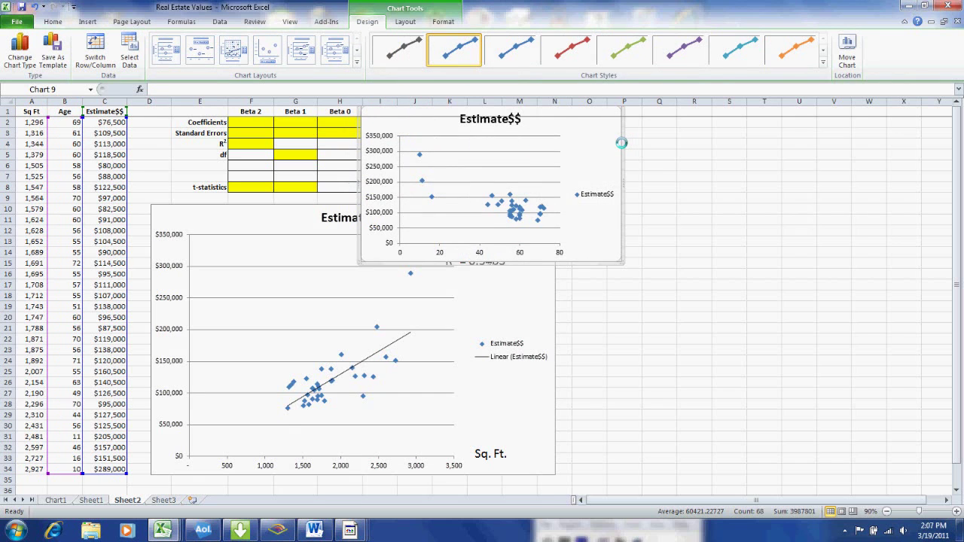
{"action": "left_click_drag", "start_coordinate": [620, 142], "coordinate": [813, 274]}
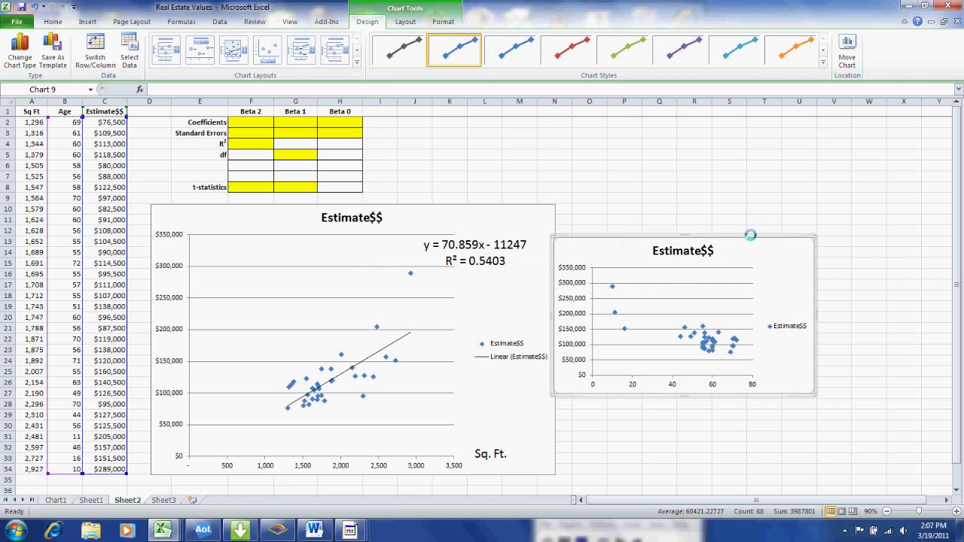
{"action": "left_click_drag", "start_coordinate": [746, 230], "coordinate": [747, 201]}
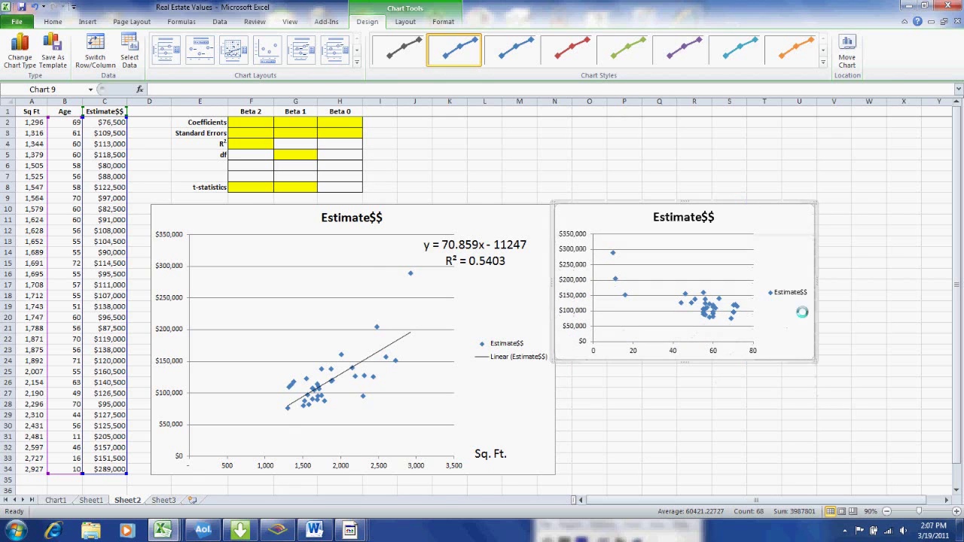
{"action": "left_click_drag", "start_coordinate": [814, 360], "coordinate": [944, 474]}
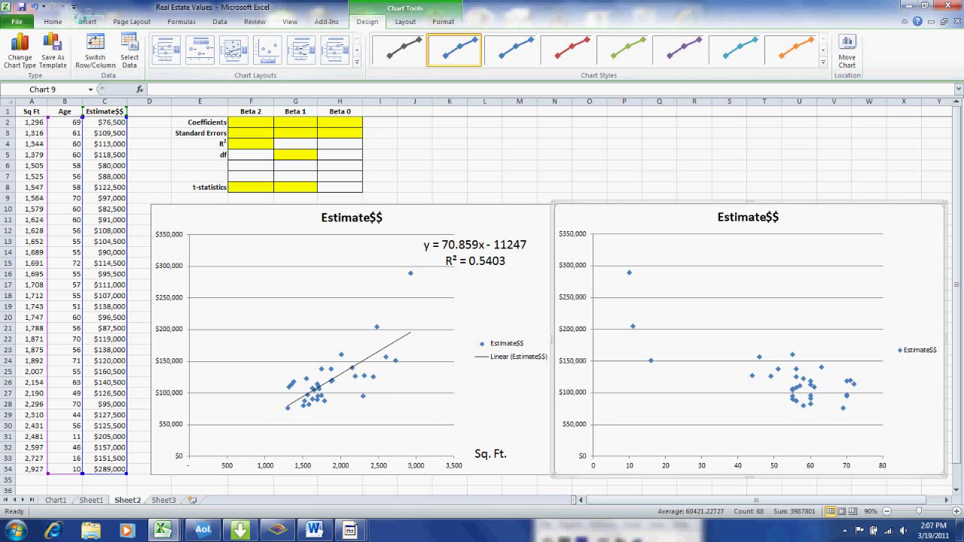
- Add an 18 pt 'Age' text box in the Age chart's lower-right corner
{"action": "left_click", "coordinate": [83, 21]}
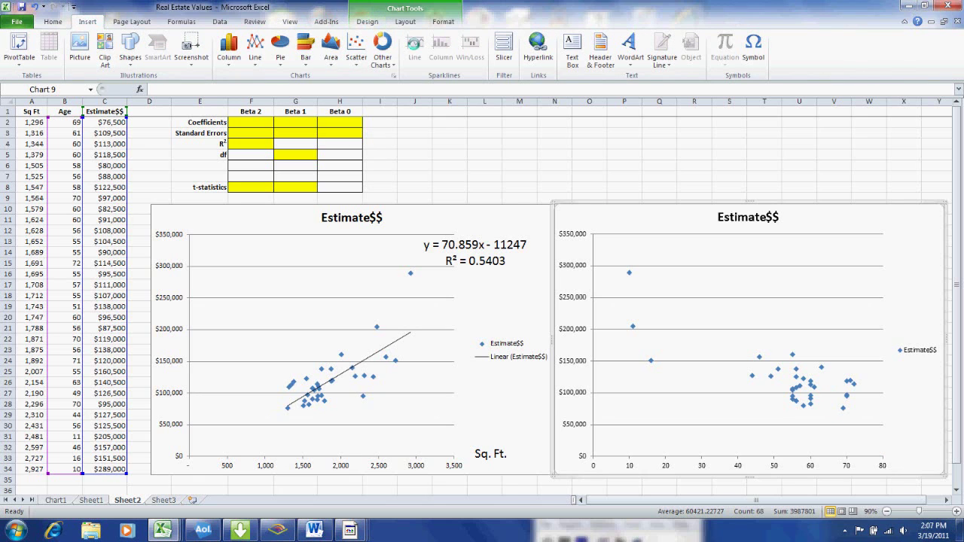
{"action": "left_click", "coordinate": [572, 57]}
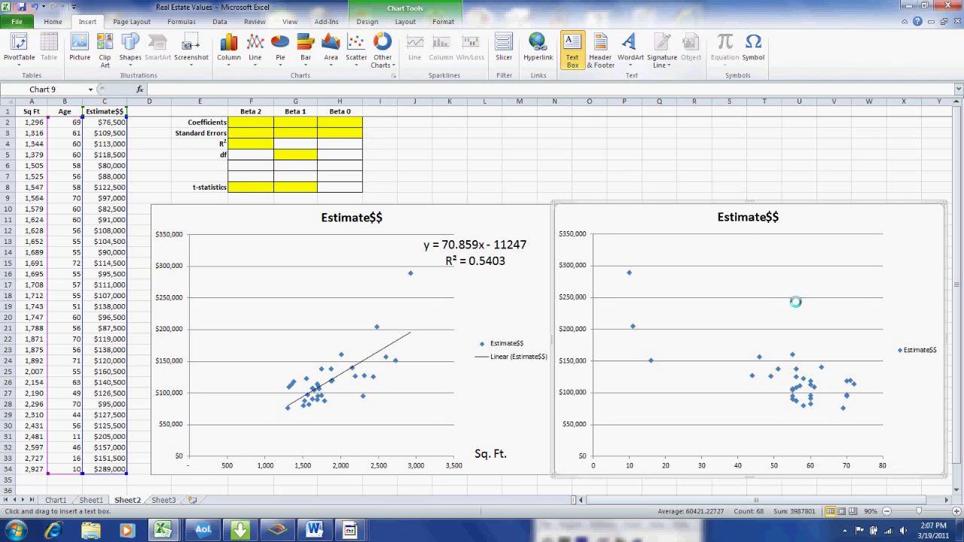
{"action": "left_click_drag", "start_coordinate": [890, 442], "coordinate": [931, 463]}
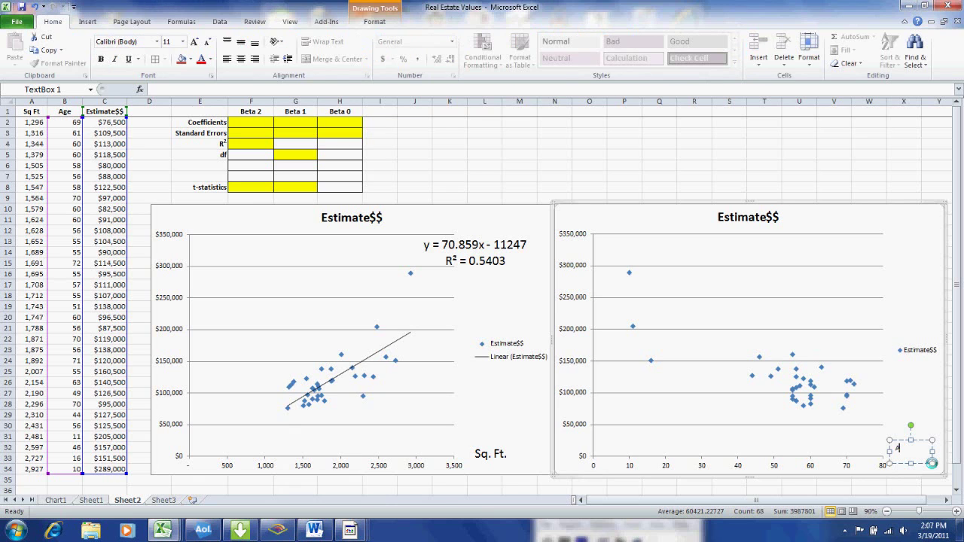
{"action": "type", "text": "Age"}
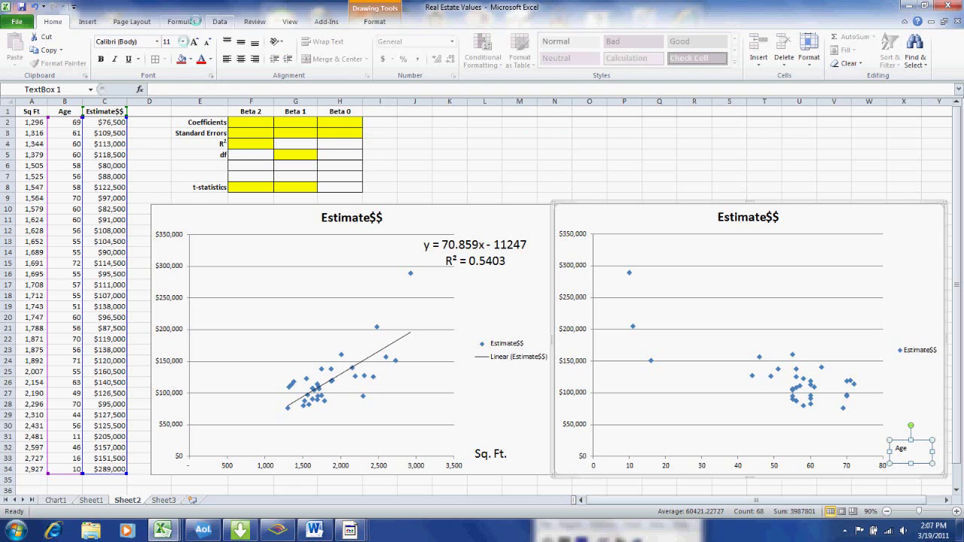
{"action": "left_click", "coordinate": [182, 41]}
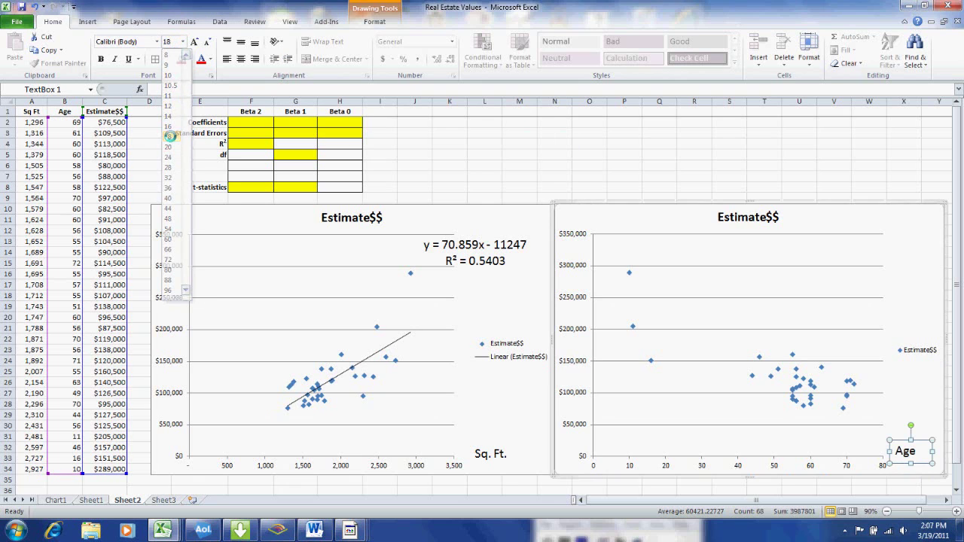
{"action": "left_click", "coordinate": [168, 136]}
{"action": "left_click", "coordinate": [636, 164]}
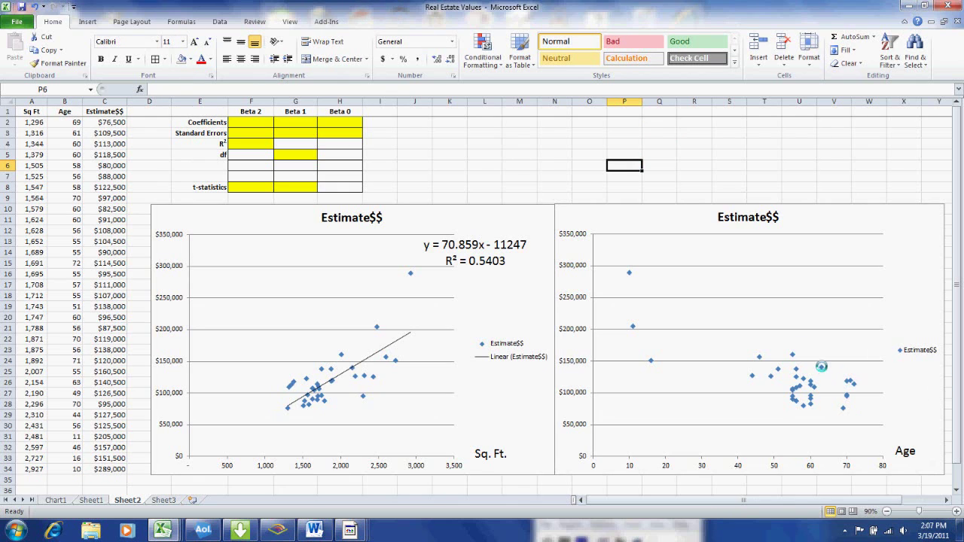
- Add a linear trendline to the Age series with equation and R² shown, moved to the top right
{"action": "left_click", "coordinate": [820, 367]}
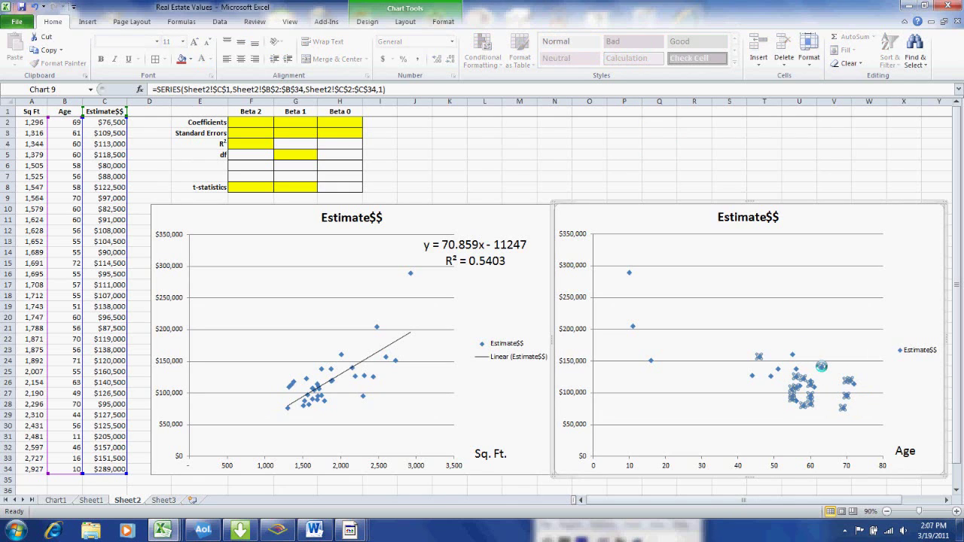
{"action": "right_click", "coordinate": [821, 366]}
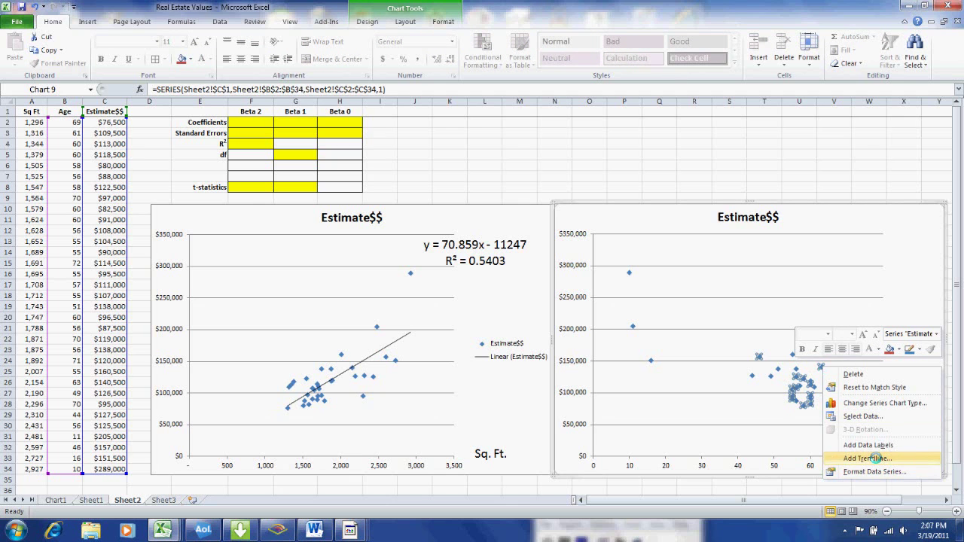
{"action": "left_click", "coordinate": [876, 458]}
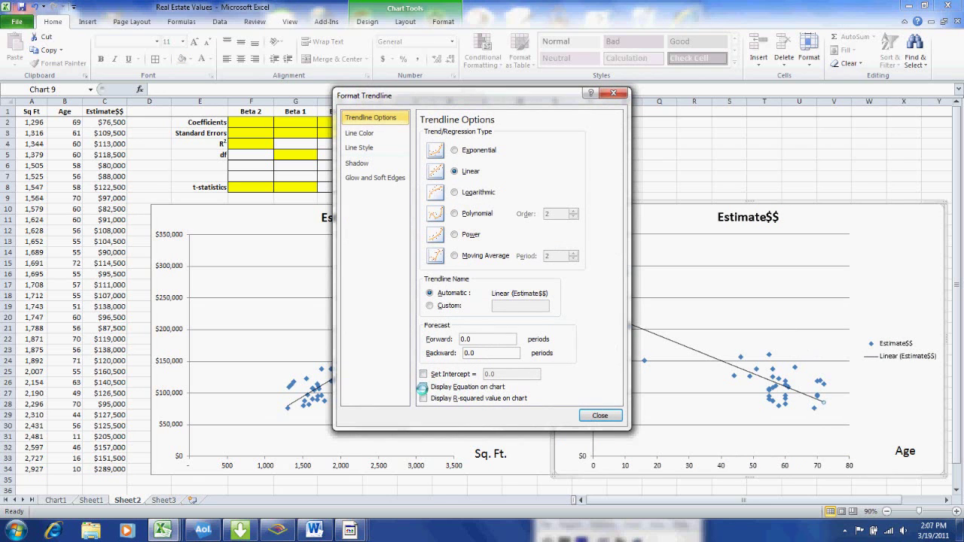
{"action": "left_click", "coordinate": [422, 387]}
{"action": "left_click", "coordinate": [423, 398]}
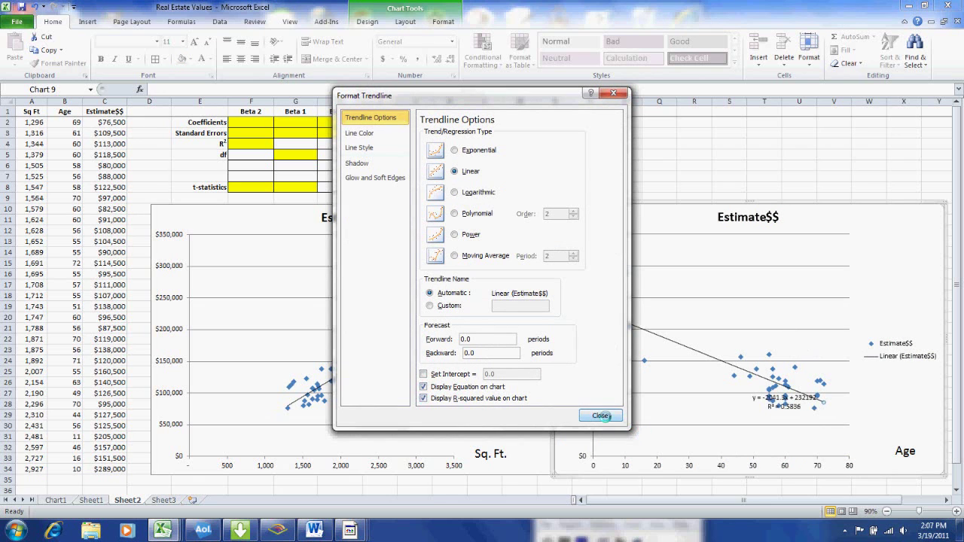
{"action": "left_click", "coordinate": [600, 414]}
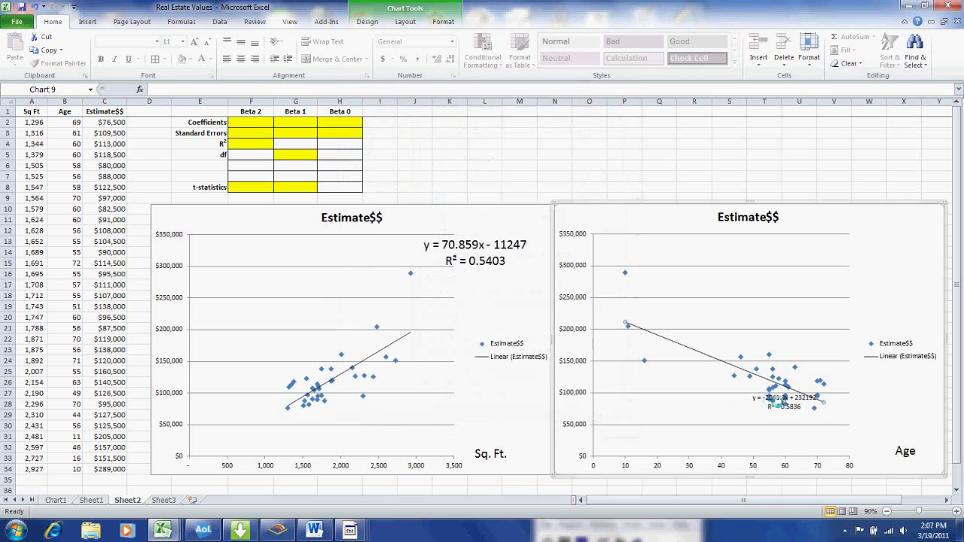
{"action": "left_click", "coordinate": [793, 400]}
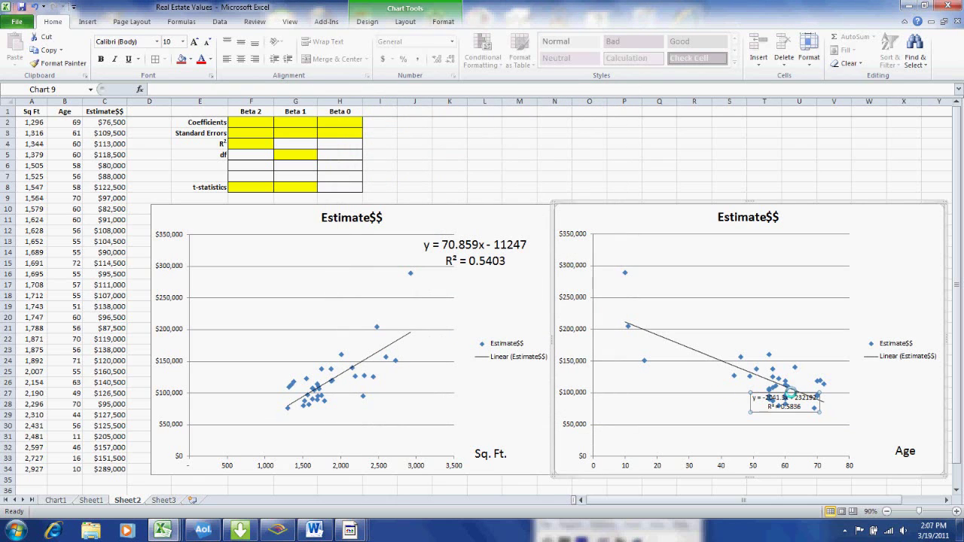
{"action": "left_click_drag", "start_coordinate": [791, 394], "coordinate": [902, 236]}
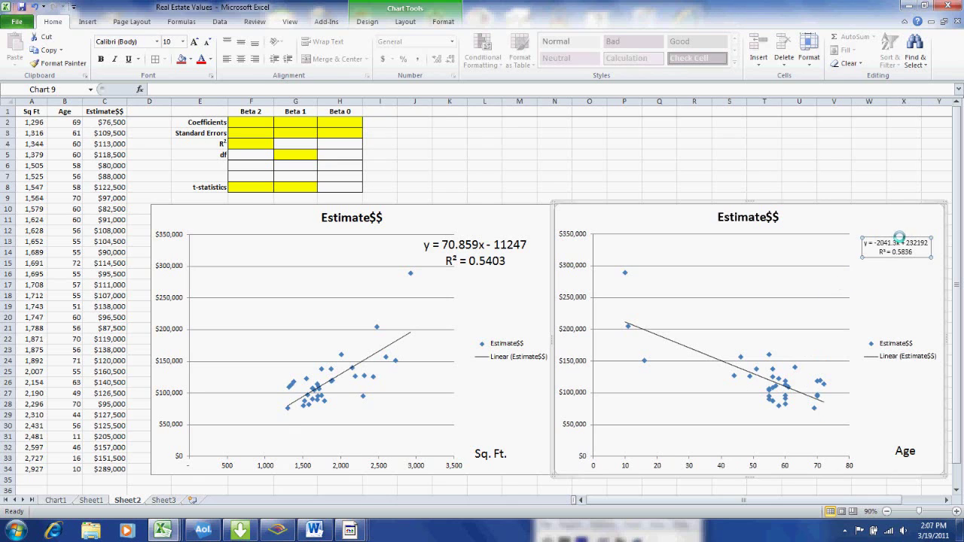
{"action": "left_click", "coordinate": [183, 42]}
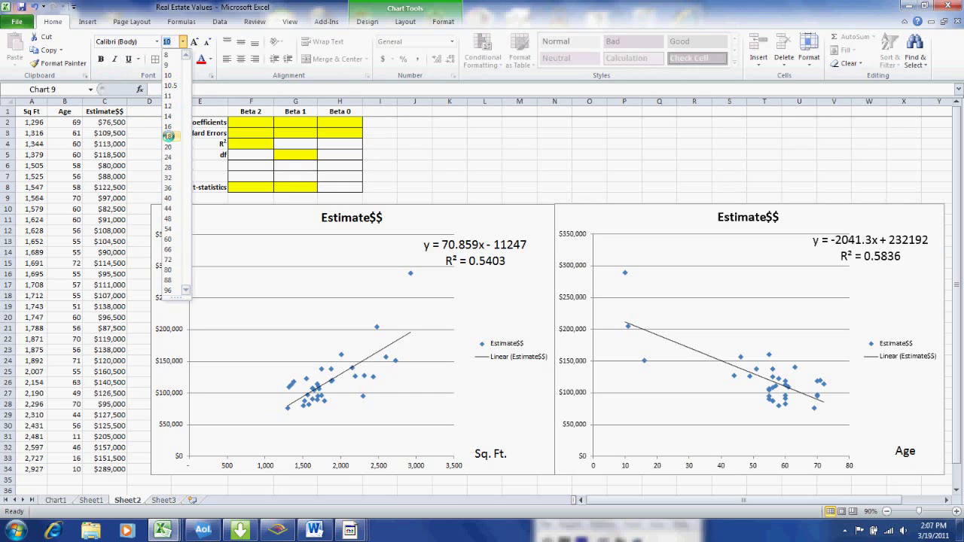
- Make the Age chart's equation label 18 pt and nudge the Age caption slightly left
{"action": "left_click", "coordinate": [169, 135]}
{"action": "left_click", "coordinate": [716, 143]}
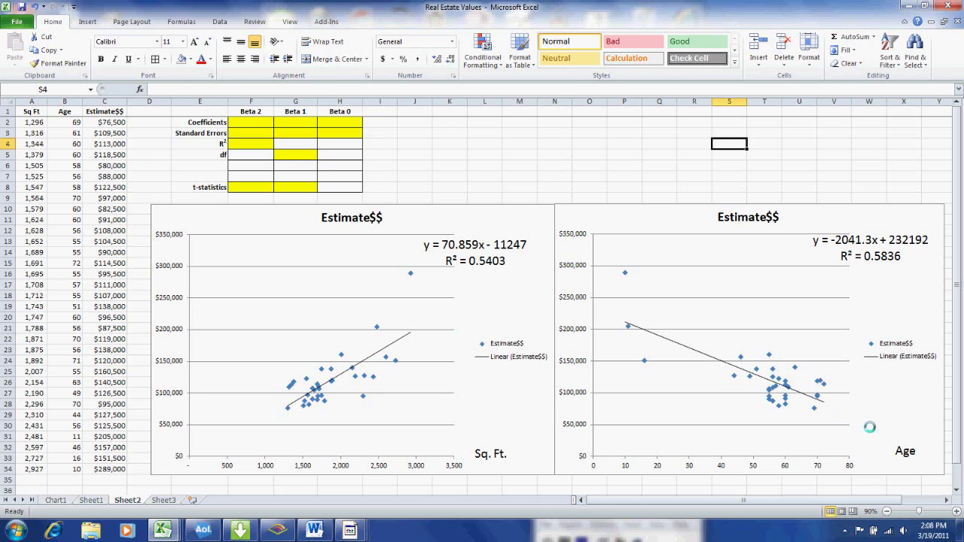
{"action": "left_click", "coordinate": [913, 443]}
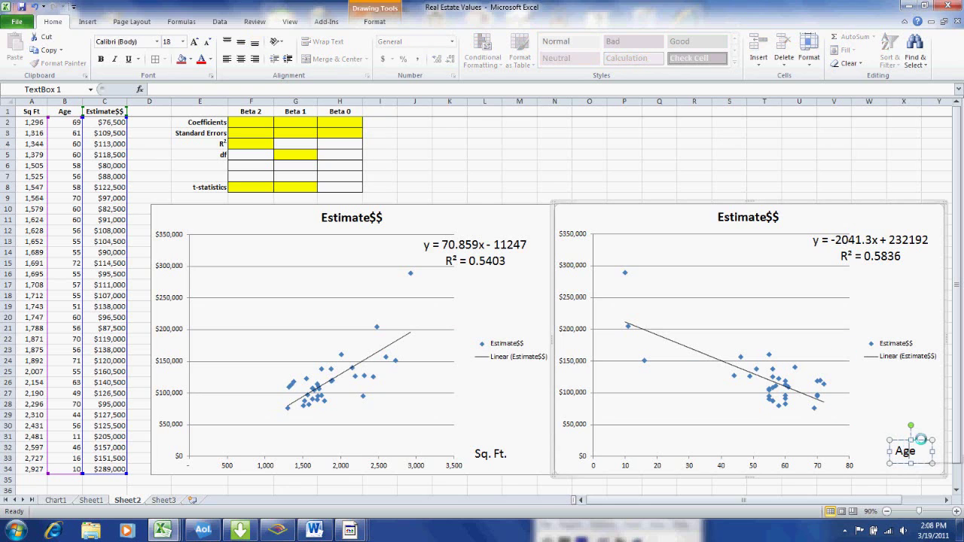
{"action": "left_click_drag", "start_coordinate": [920, 440], "coordinate": [892, 442]}
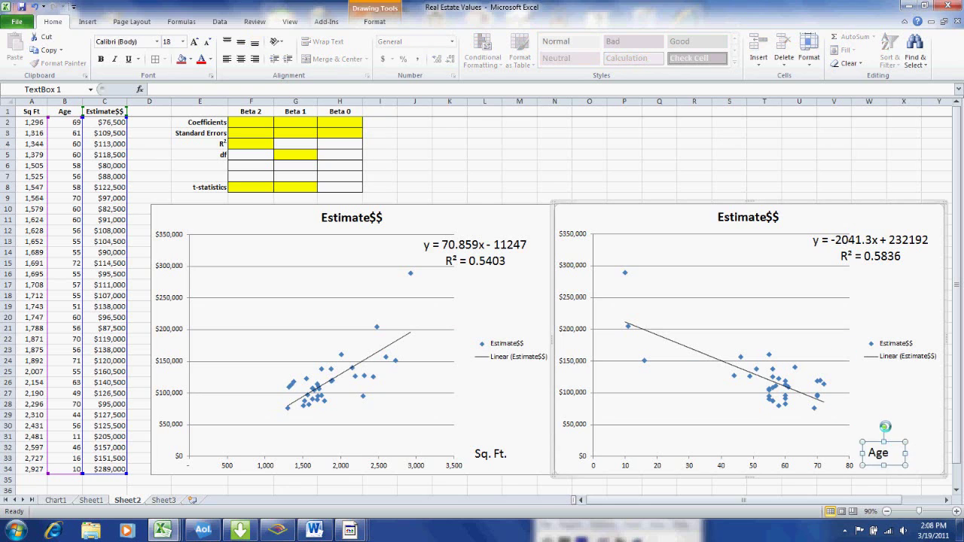
{"action": "left_click", "coordinate": [865, 387]}
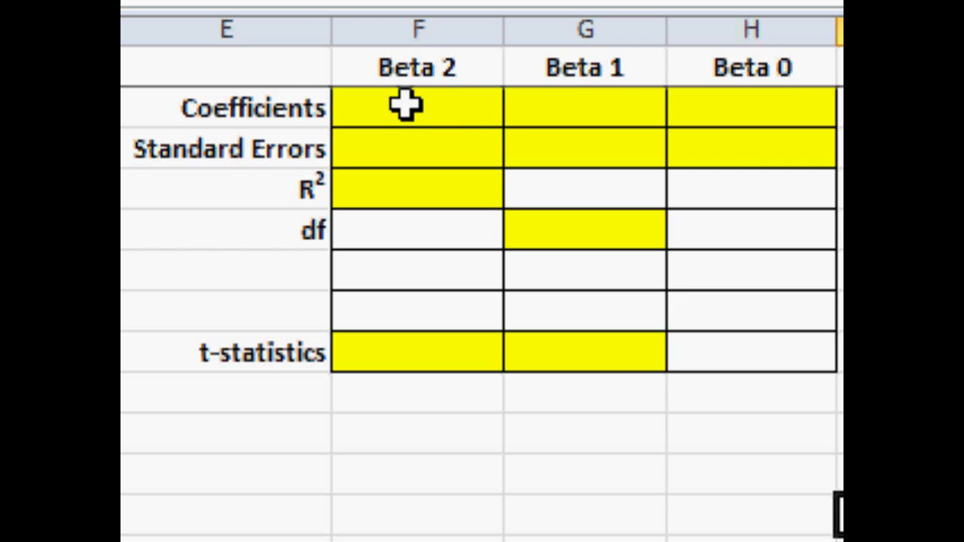
- Select F2:H6 under the Beta headers and start typing =LINEST(C2:C34, A2:B34
{"action": "left_click_drag", "start_coordinate": [406, 105], "coordinate": [726, 272]}
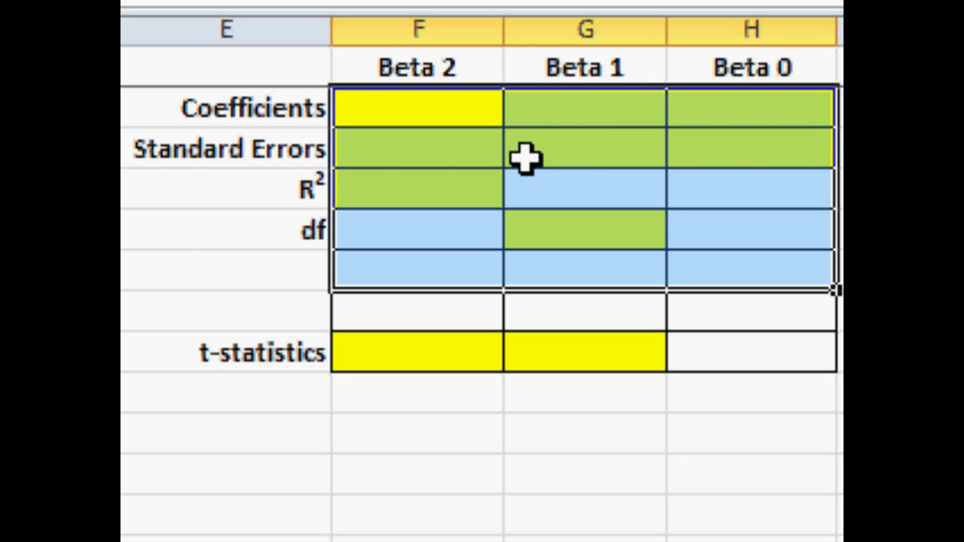
{"action": "type", "text": "="}
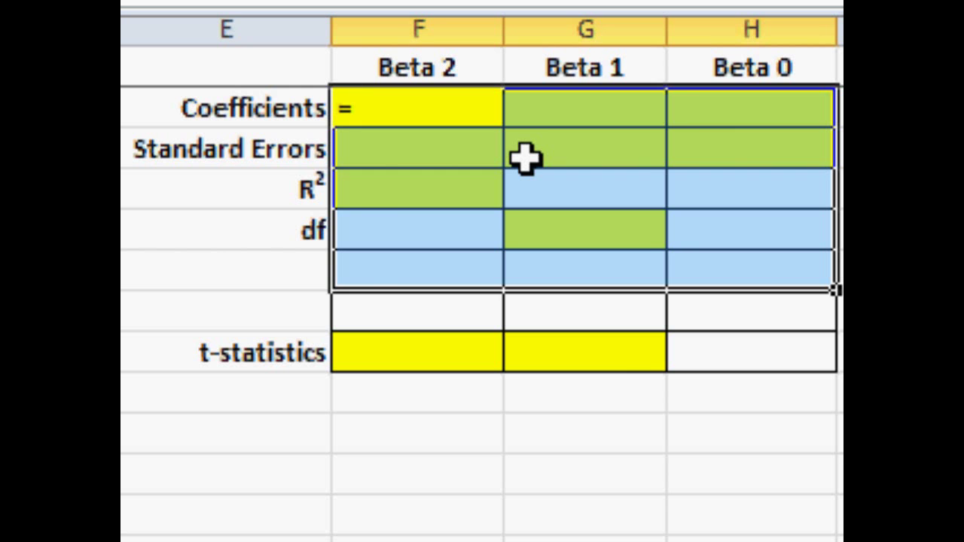
{"action": "type", "text": "LINE"}
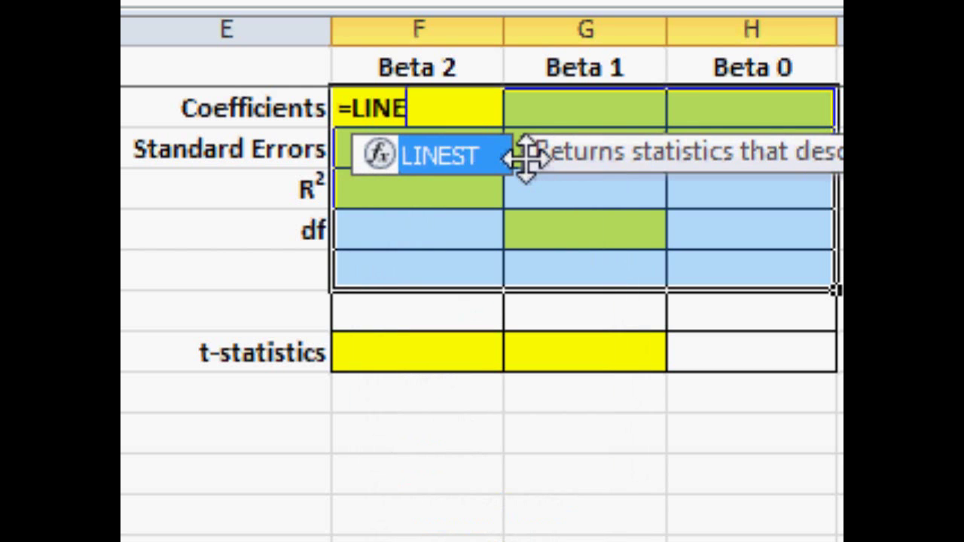
{"action": "type", "text": "ST"}
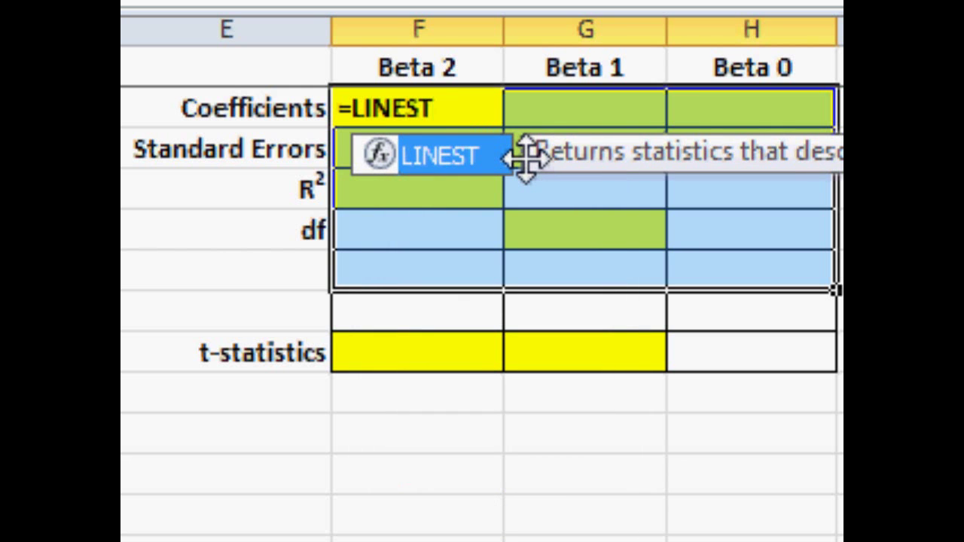
{"action": "type", "text": "("}
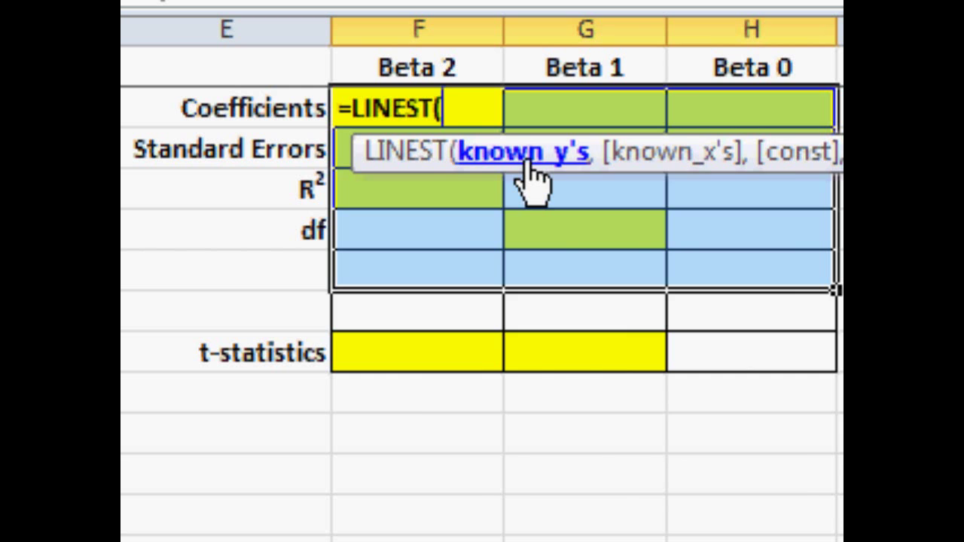
{"action": "type", "text": "C2"}
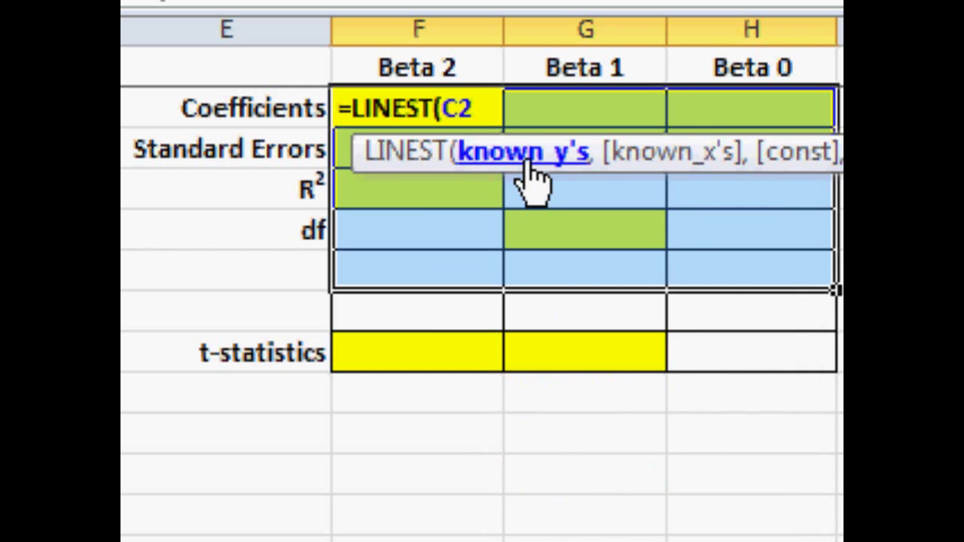
{"action": "type", "text": ":C"}
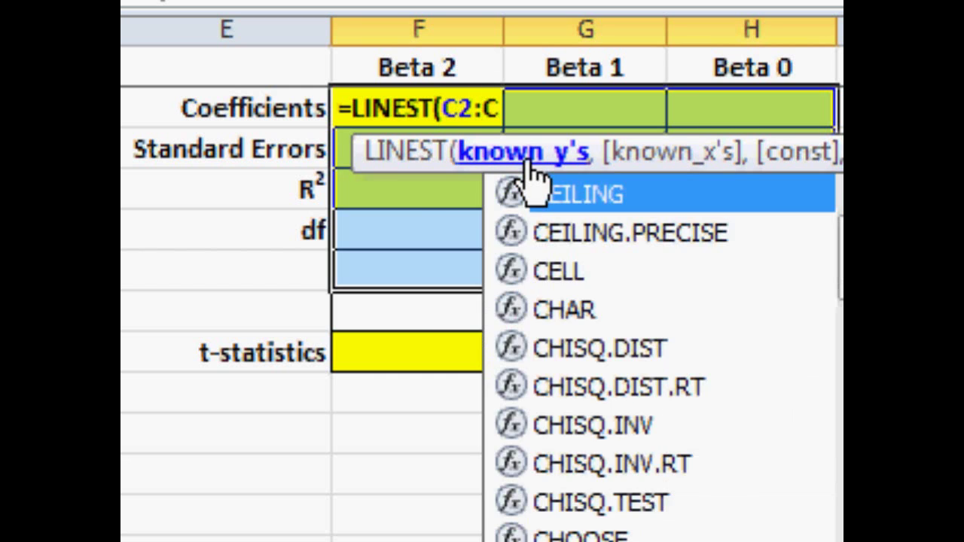
{"action": "type", "text": "34"}
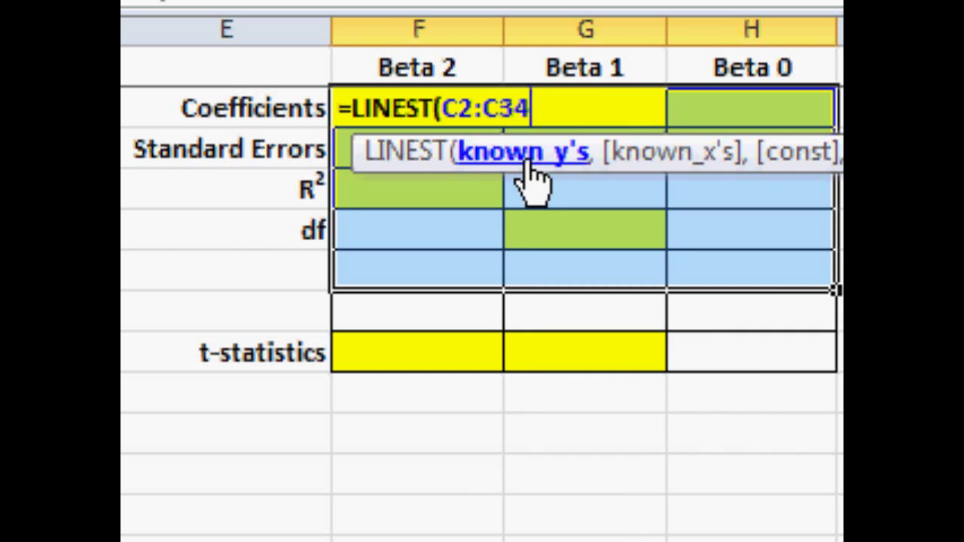
{"action": "type", "text": ","}
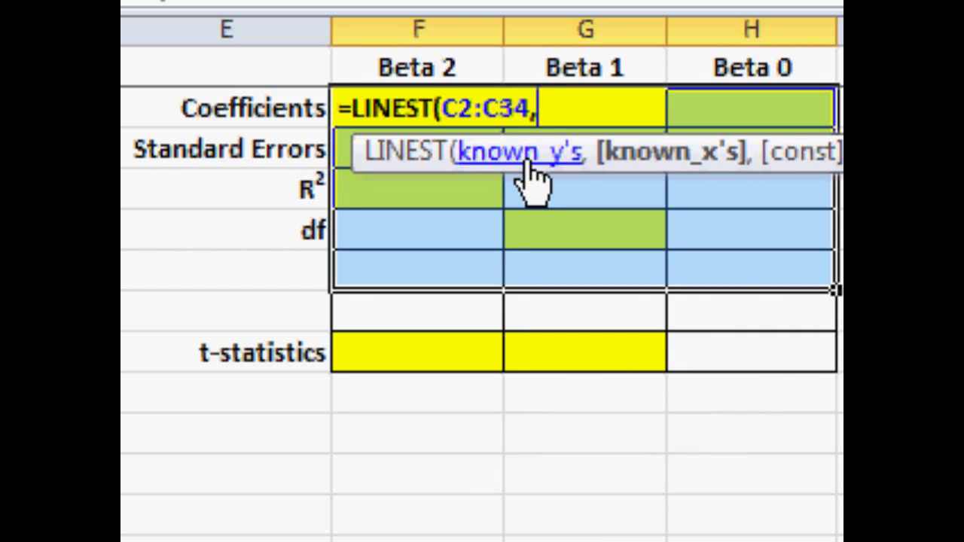
{"action": "type", "text": " A"}
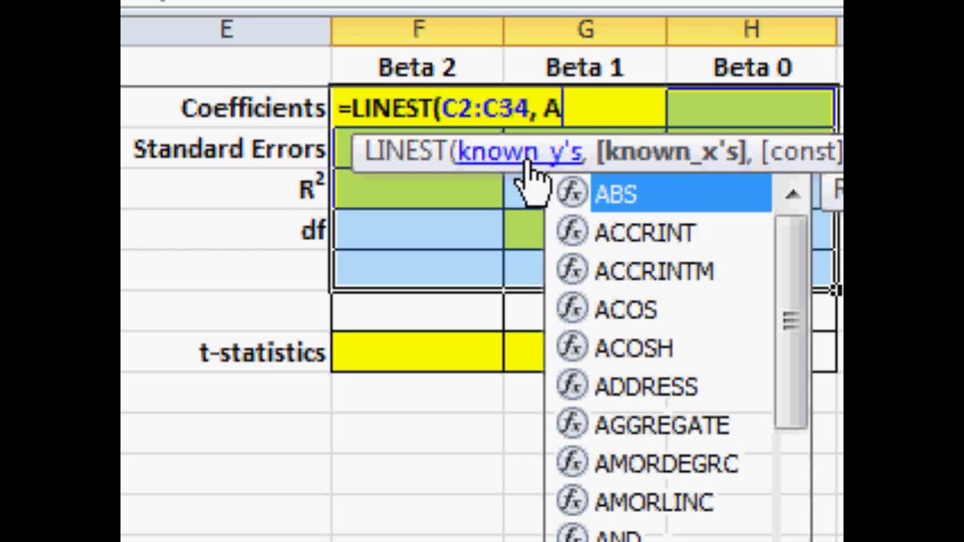
{"action": "type", "text": "2:"}
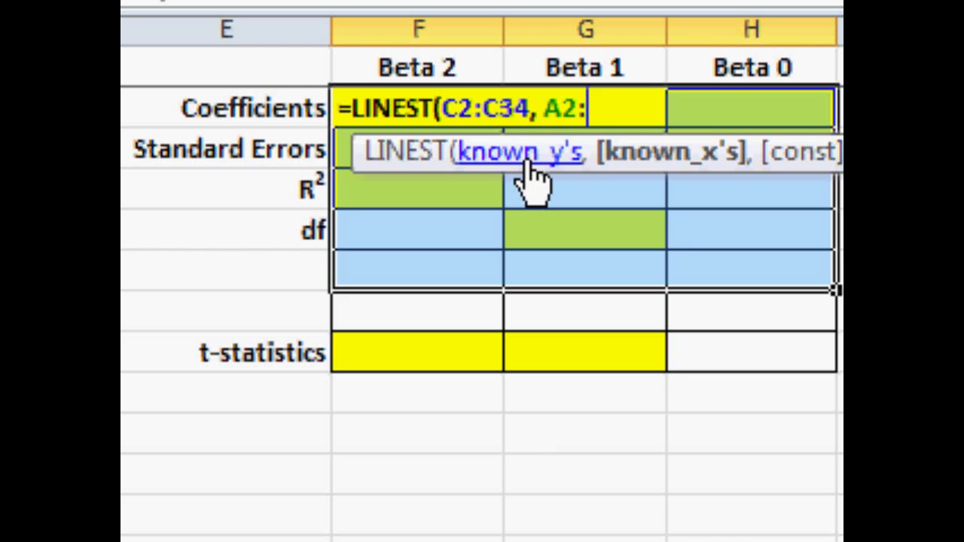
{"action": "type", "text": "B"}
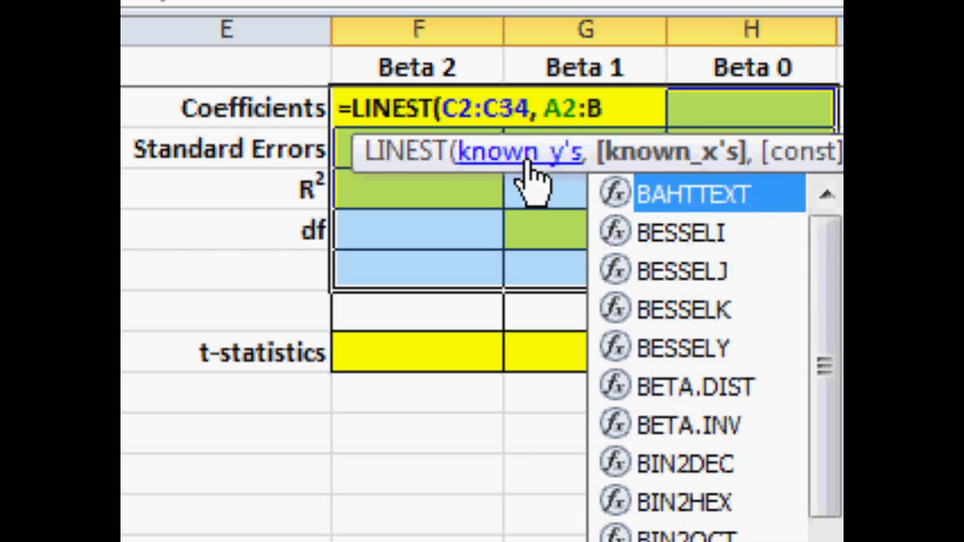
{"action": "type", "text": "34"}
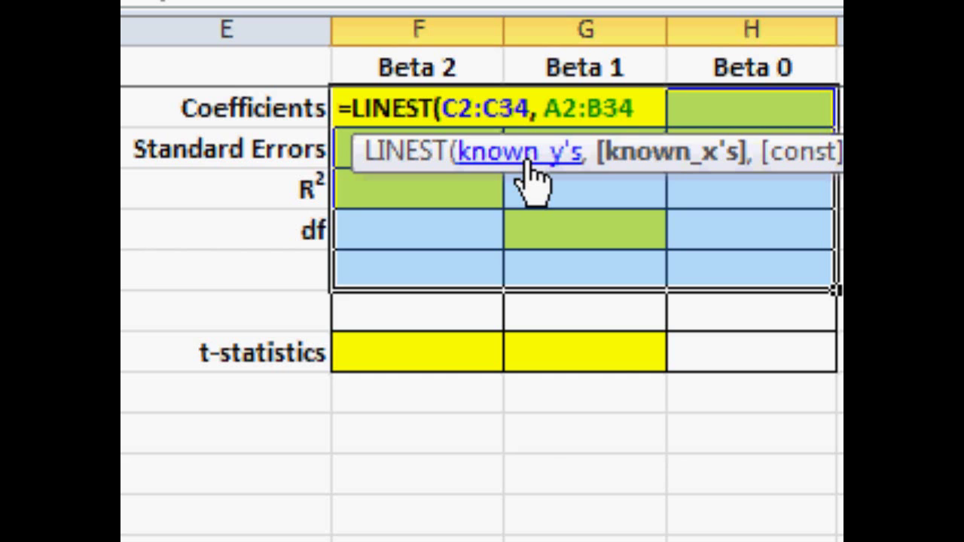
- Finish =LINEST(C2:C34, A2:B34,1,1) as an array formula, yielding coefficients -1,309.23, 38.25, 120,973.86
{"action": "type", "text": ","}
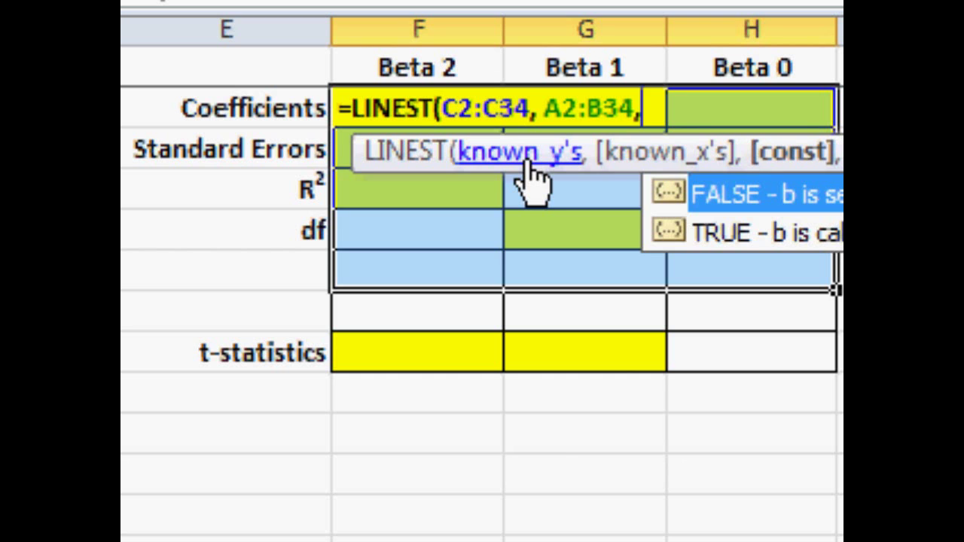
{"action": "type", "text": "1"}
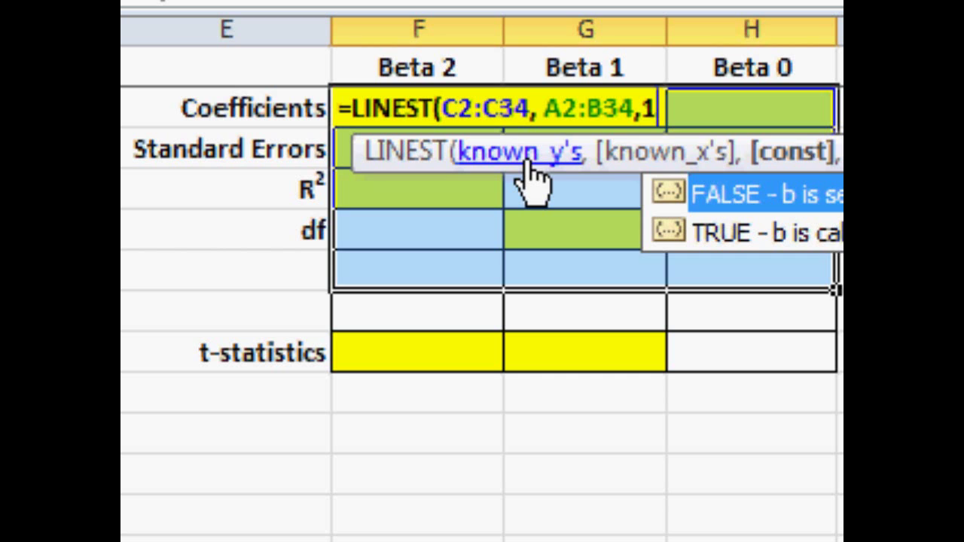
{"action": "type", "text": ",1"}
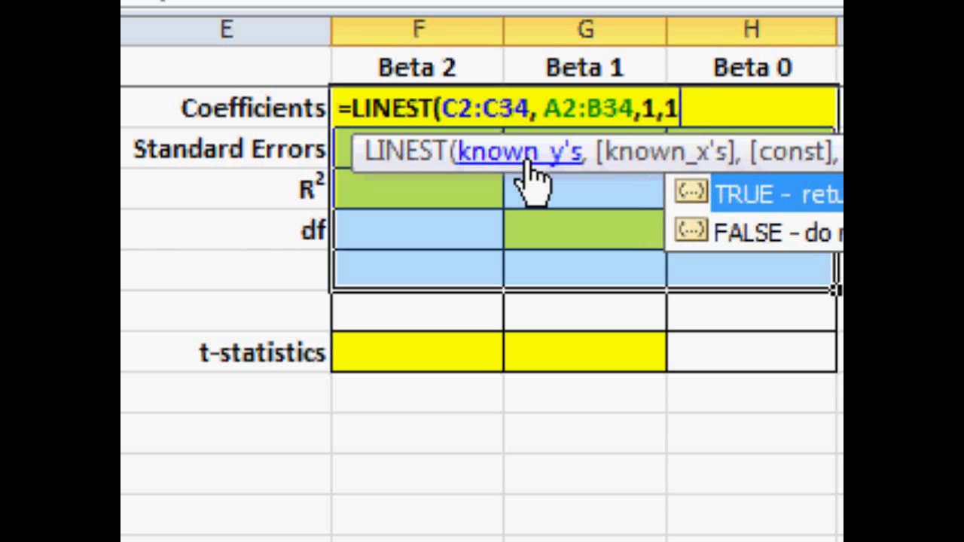
{"action": "type", "text": ")"}
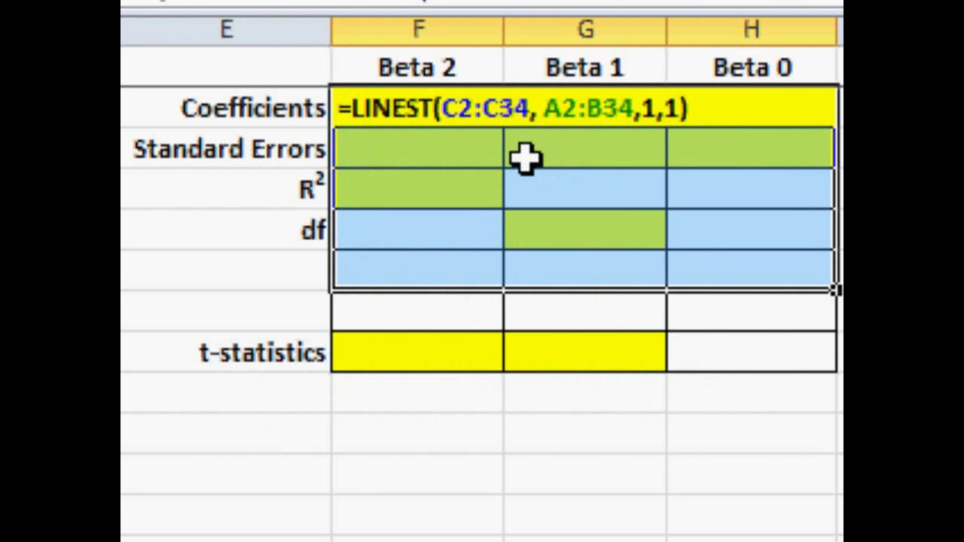
{"action": "key", "text": "ctrl+shift+Return"}
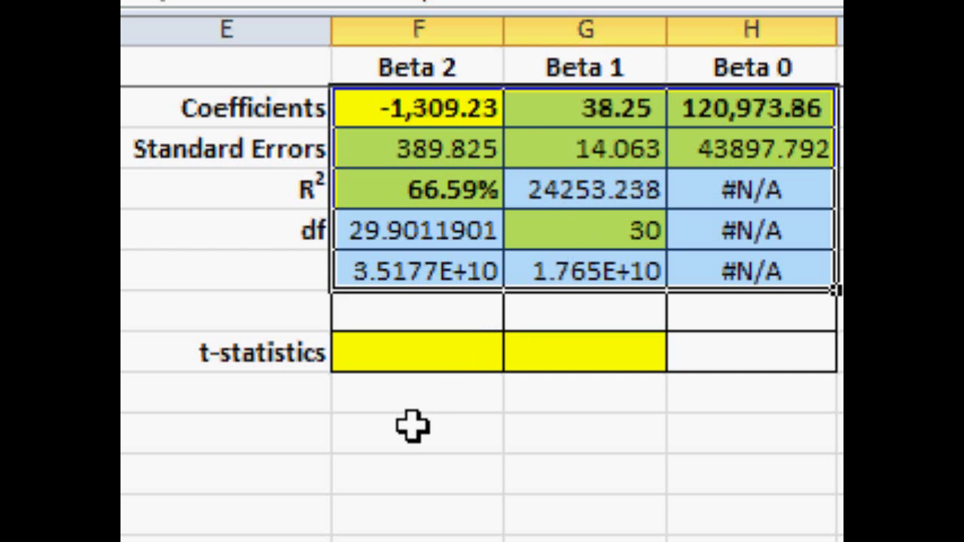
{"action": "left_click", "coordinate": [403, 356]}
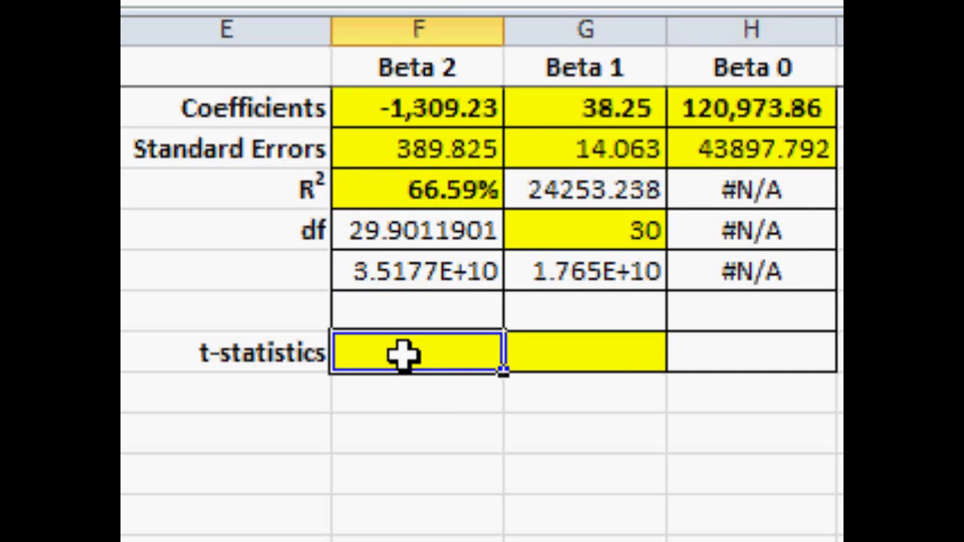
- Enter =F2/F3 in F8 and fill it to G8, giving t-statistics -3.359 and 2.720
{"action": "type", "text": "="}
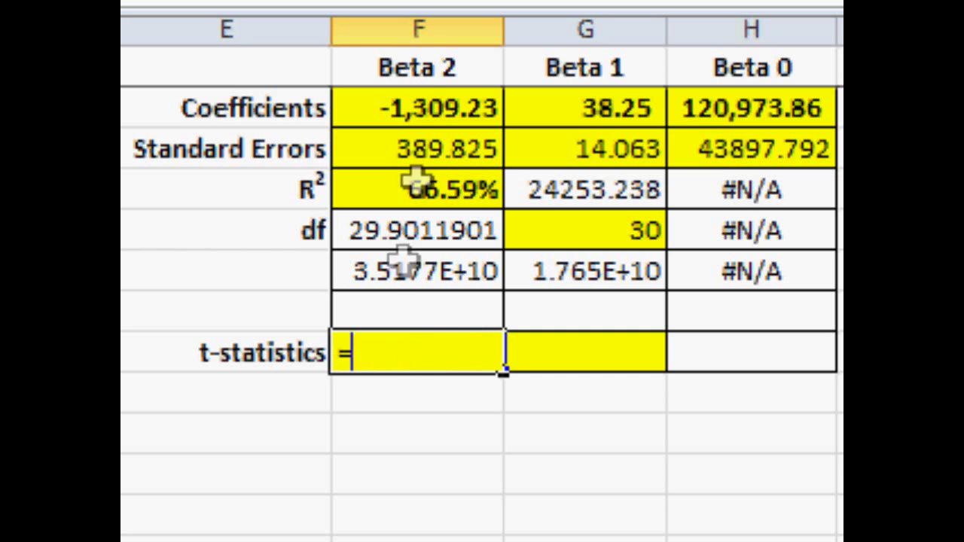
{"action": "left_click", "coordinate": [415, 104]}
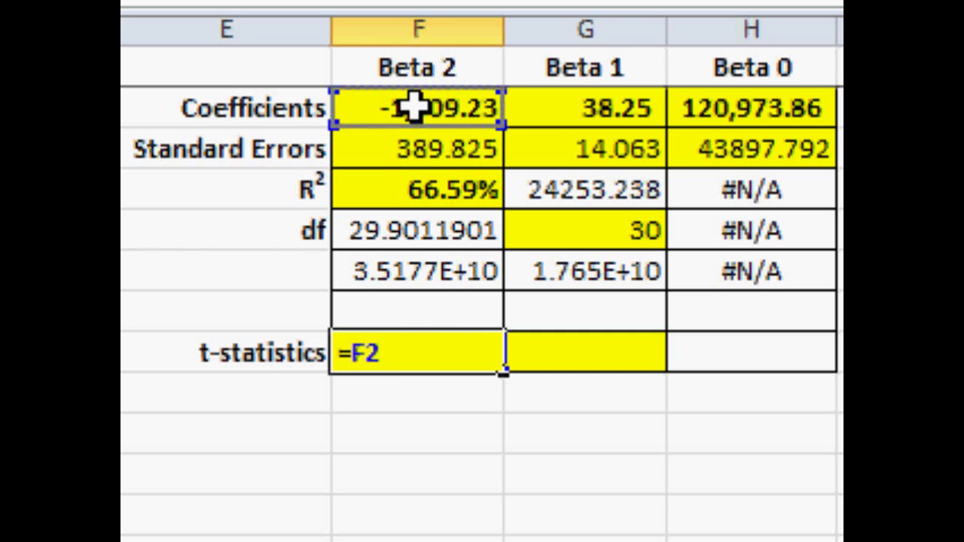
{"action": "type", "text": "/"}
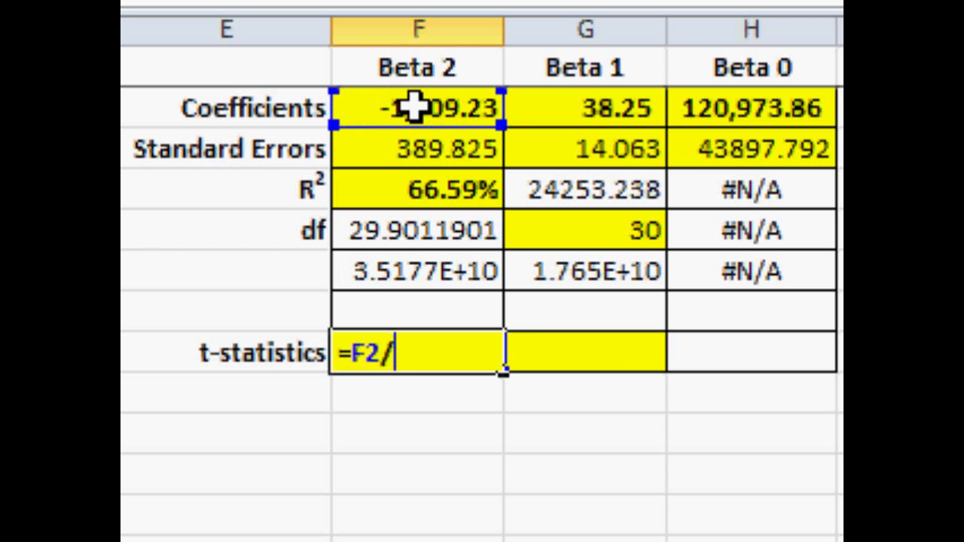
{"action": "left_click", "coordinate": [395, 151]}
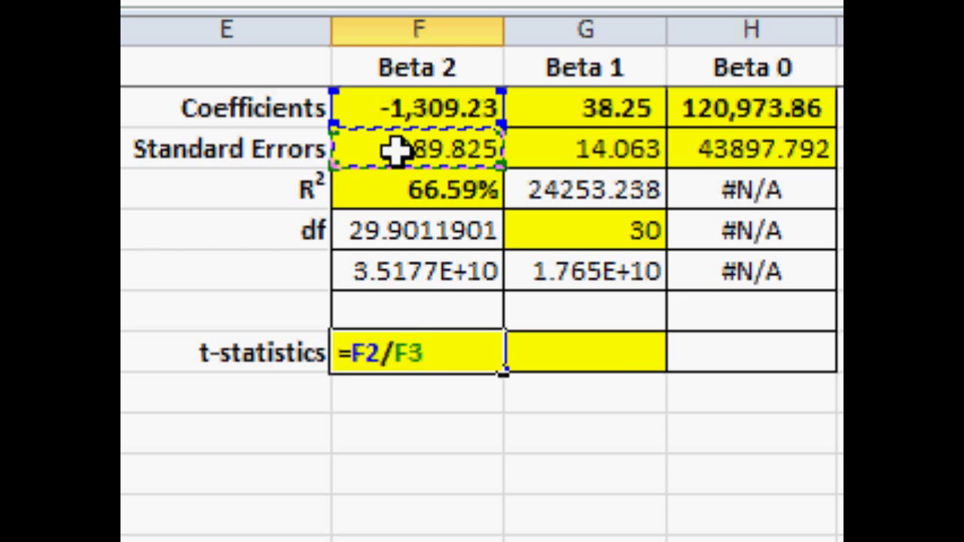
{"action": "key", "text": "Return"}
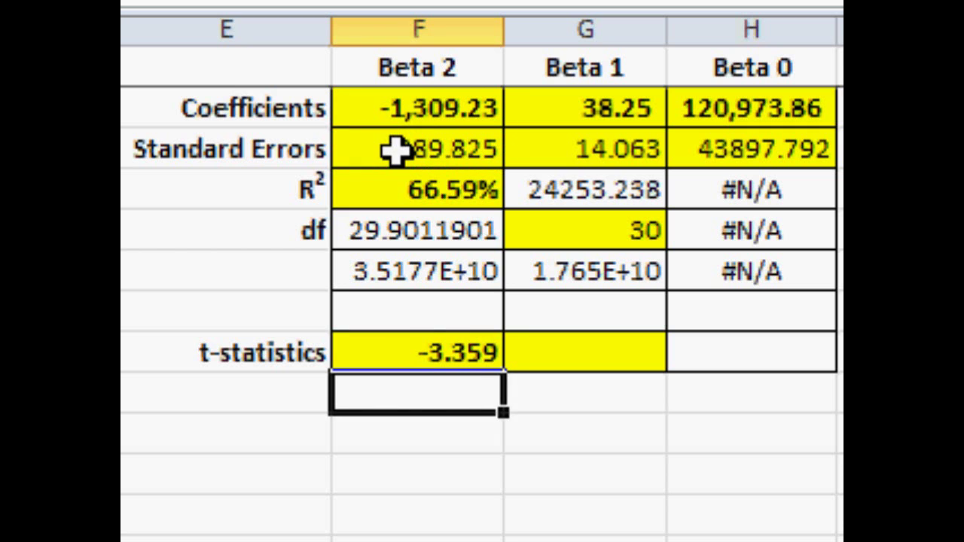
{"action": "left_click", "coordinate": [437, 350]}
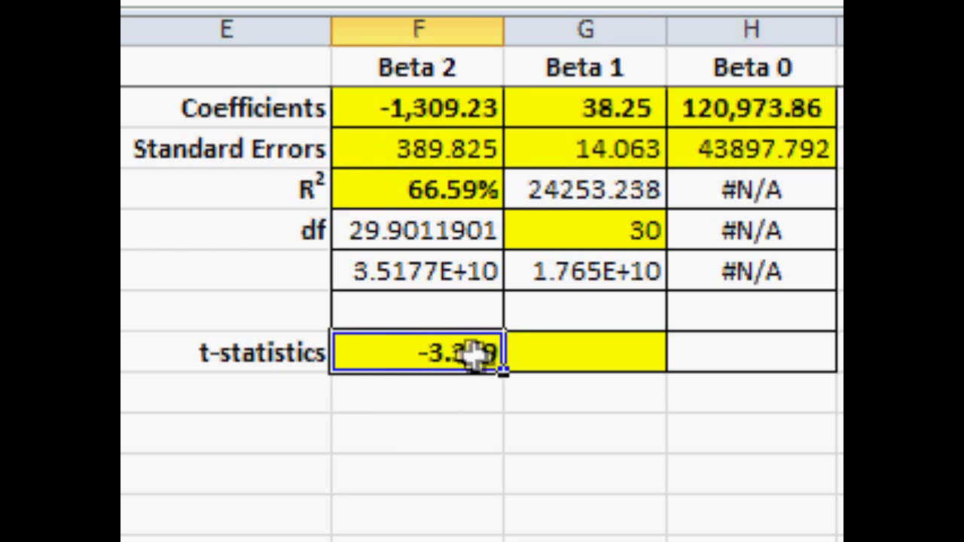
{"action": "left_click_drag", "start_coordinate": [503, 376], "coordinate": [652, 370]}
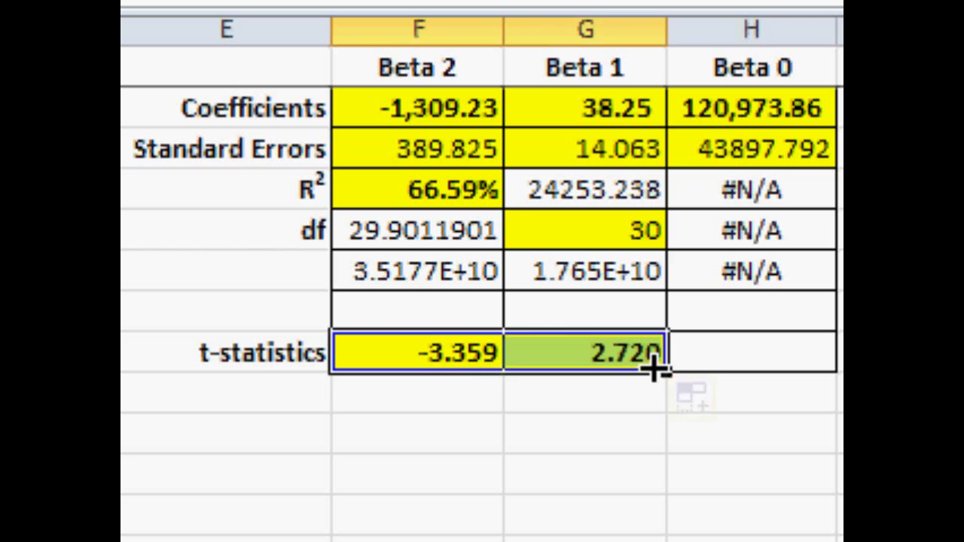
{"action": "left_click", "coordinate": [512, 411]}
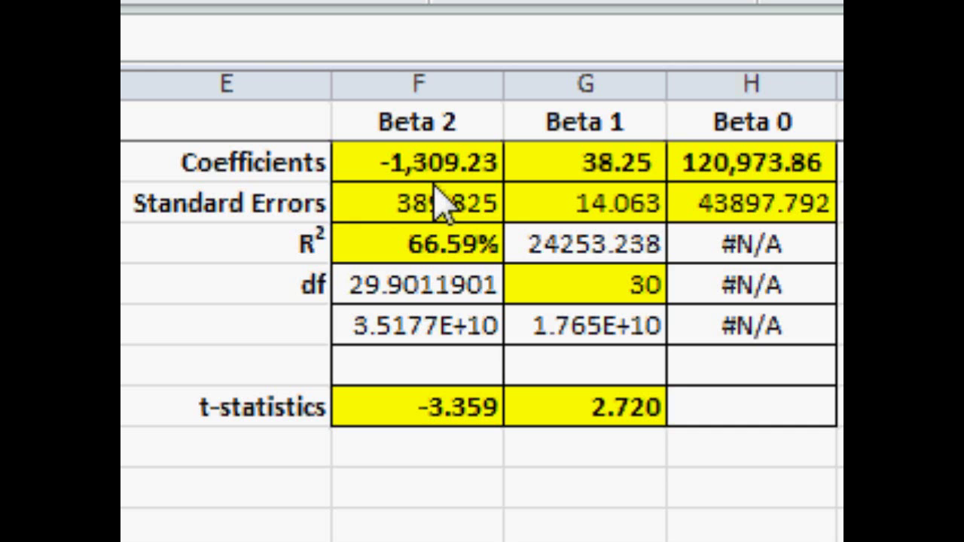
{"action": "left_click", "coordinate": [391, 243]}
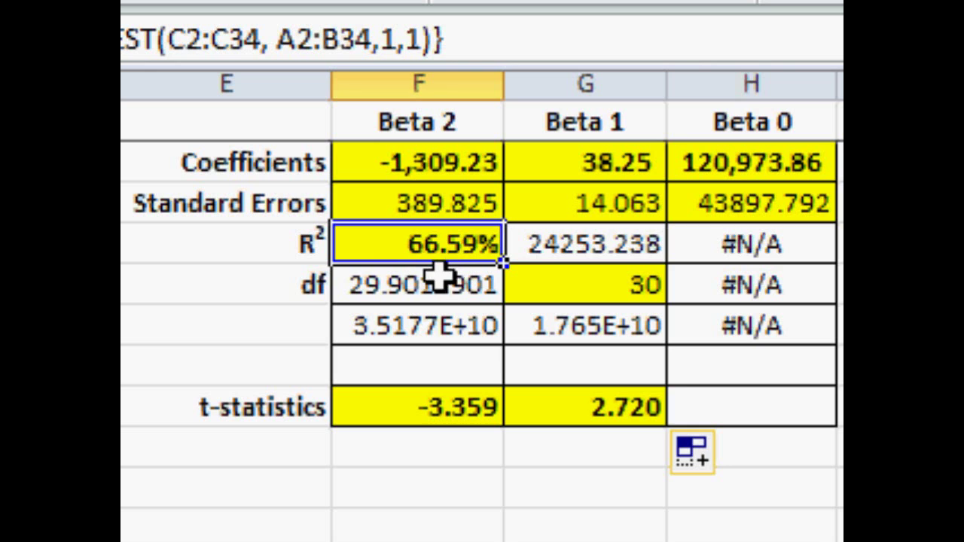